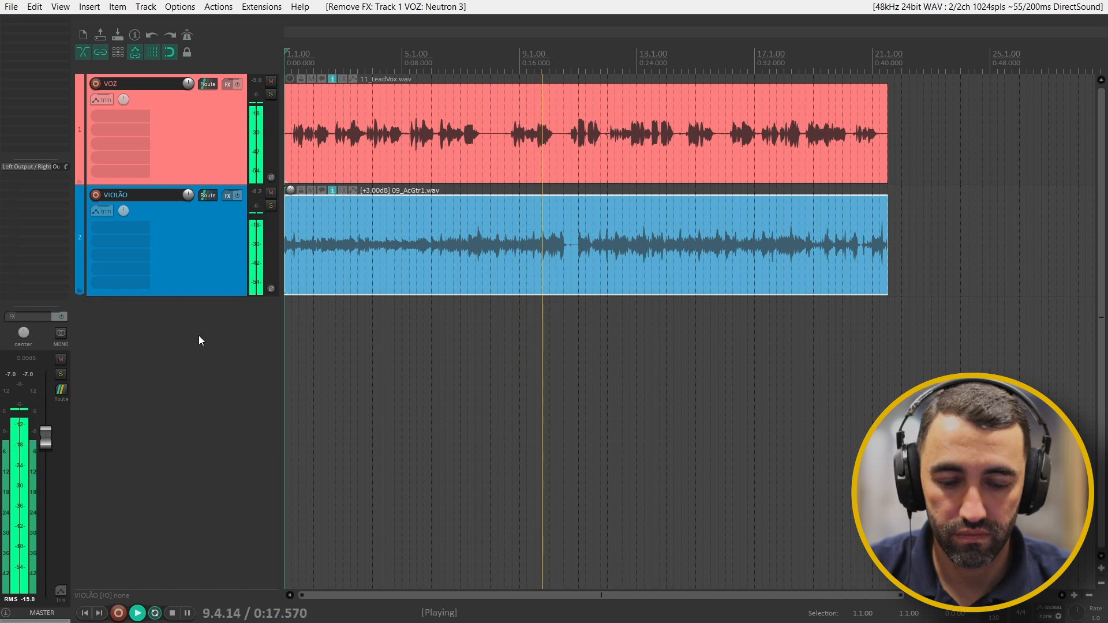
Stop playback, add the VST3 Neutron 3 plugin to the VIOLÃO track, and move its window clear of the track controls
key("space")
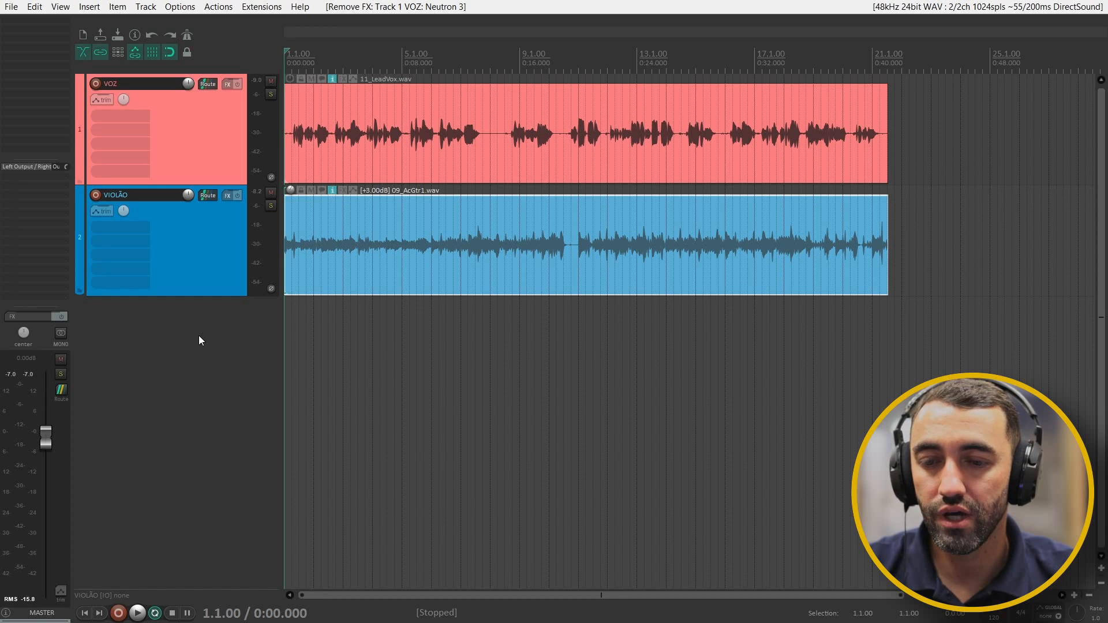
double_click(142, 224)
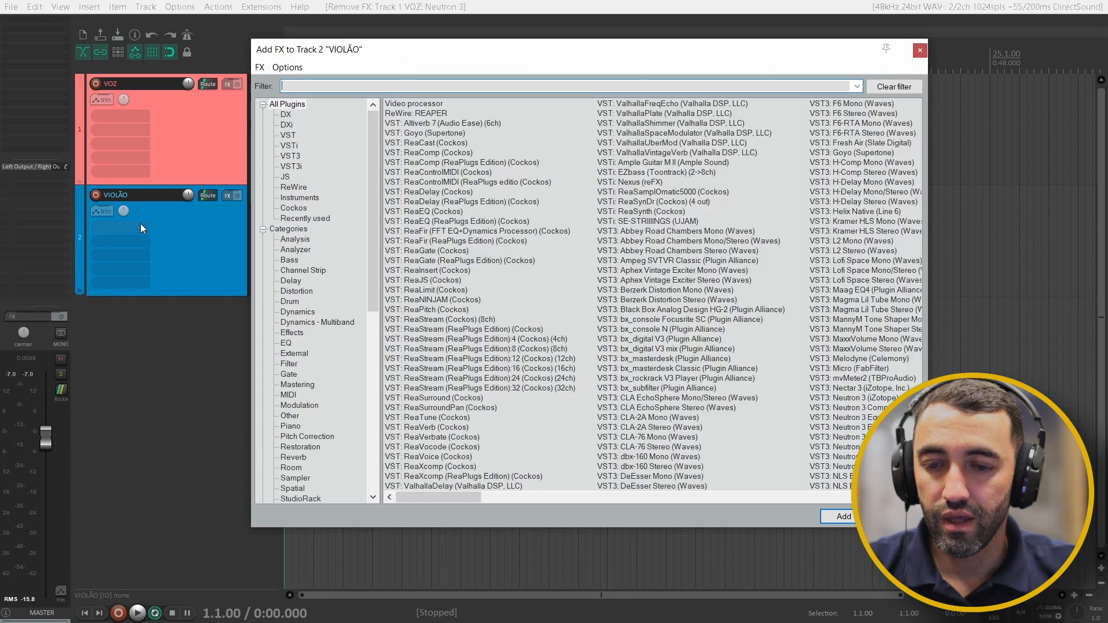
type("neutron")
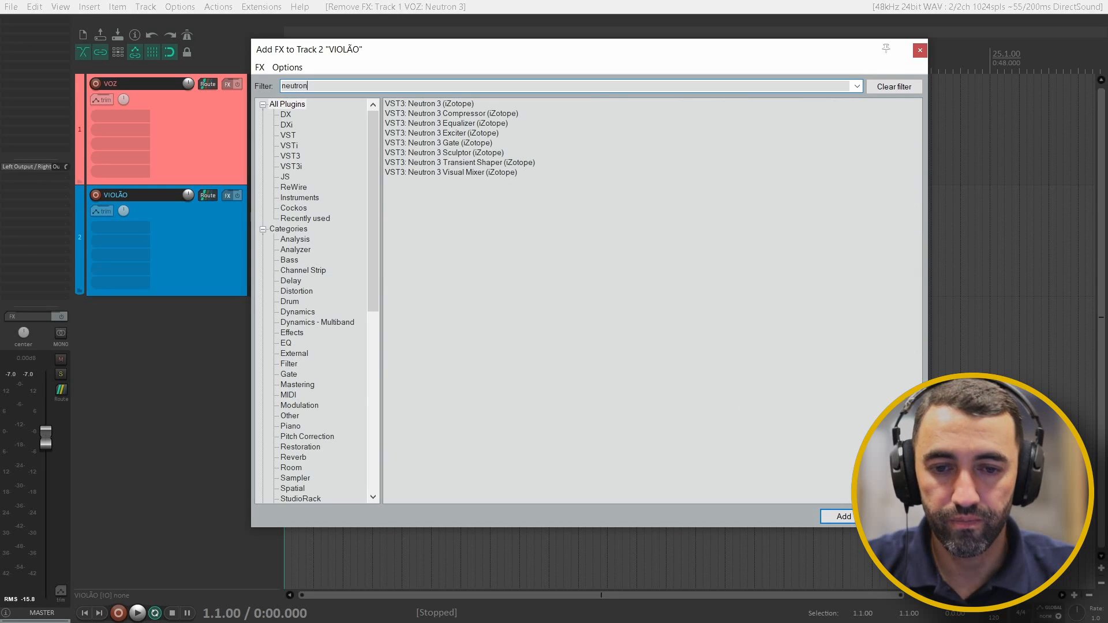
left_click(424, 107)
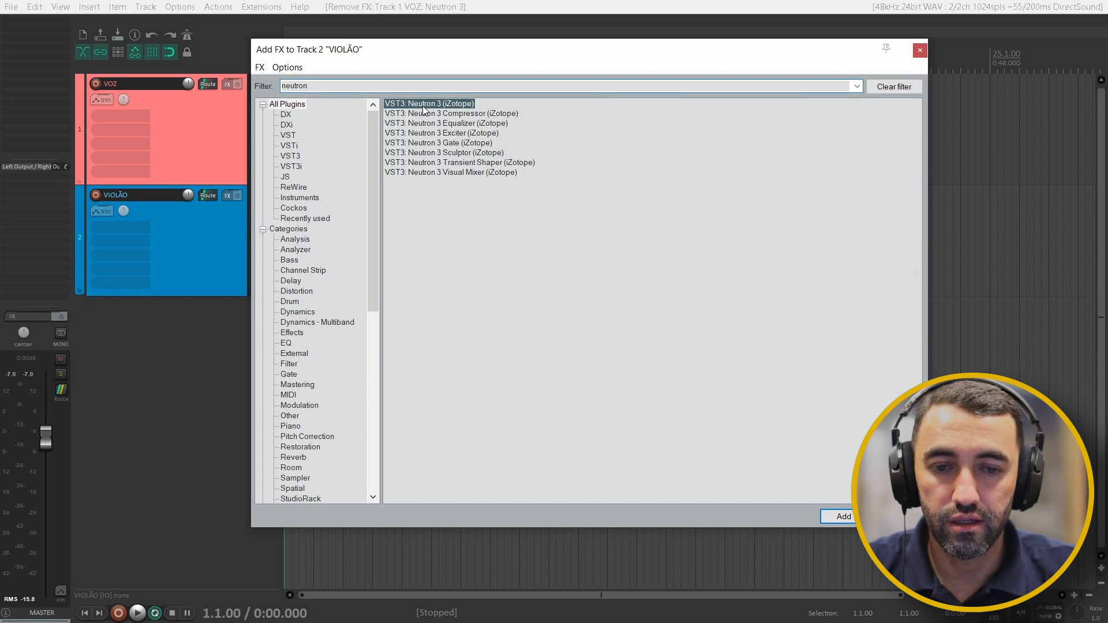
double_click(425, 105)
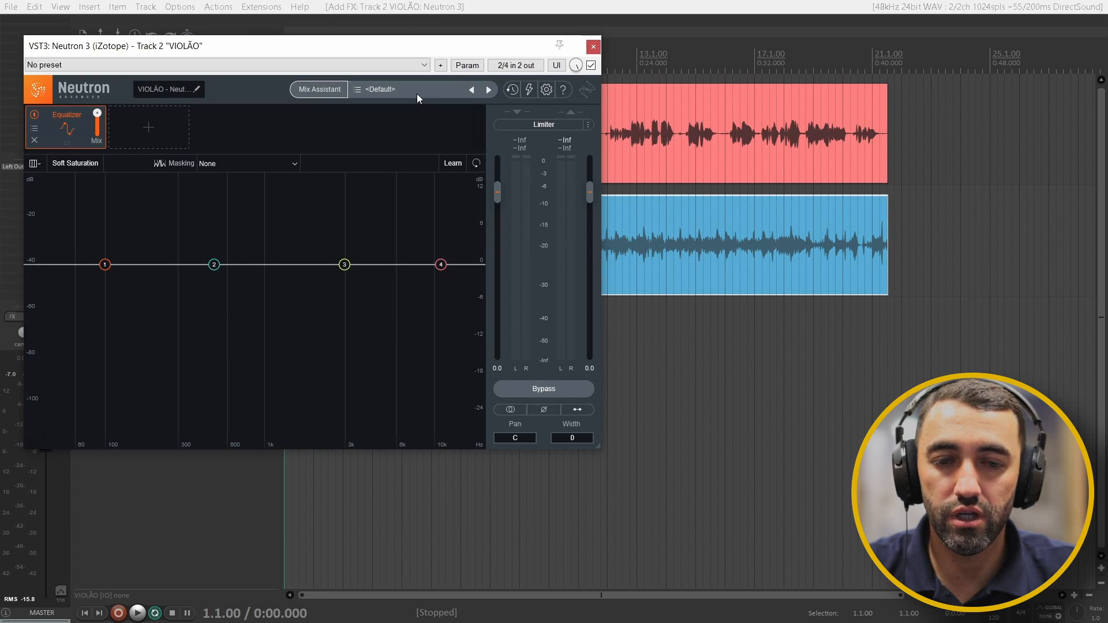
left_click_drag(407, 56, 677, 62)
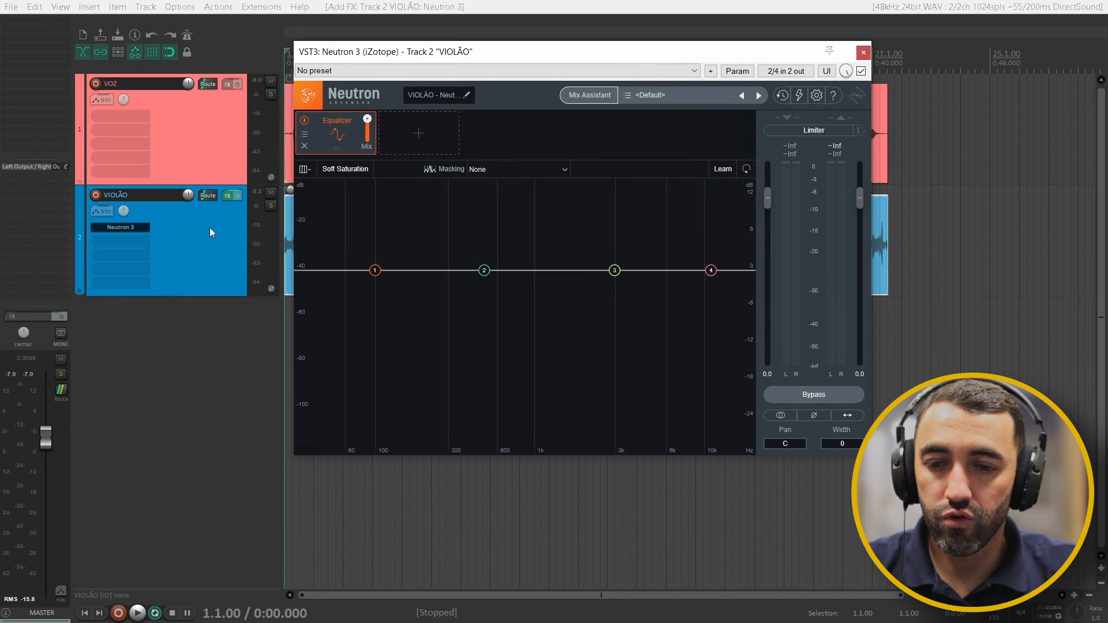
Copy the Neutron 3 plugin from the VIOLÃO track to the VOZ track and reposition the plugin window
left_click_drag(119, 226, 128, 193)
left_click_drag(119, 137, 116, 121)
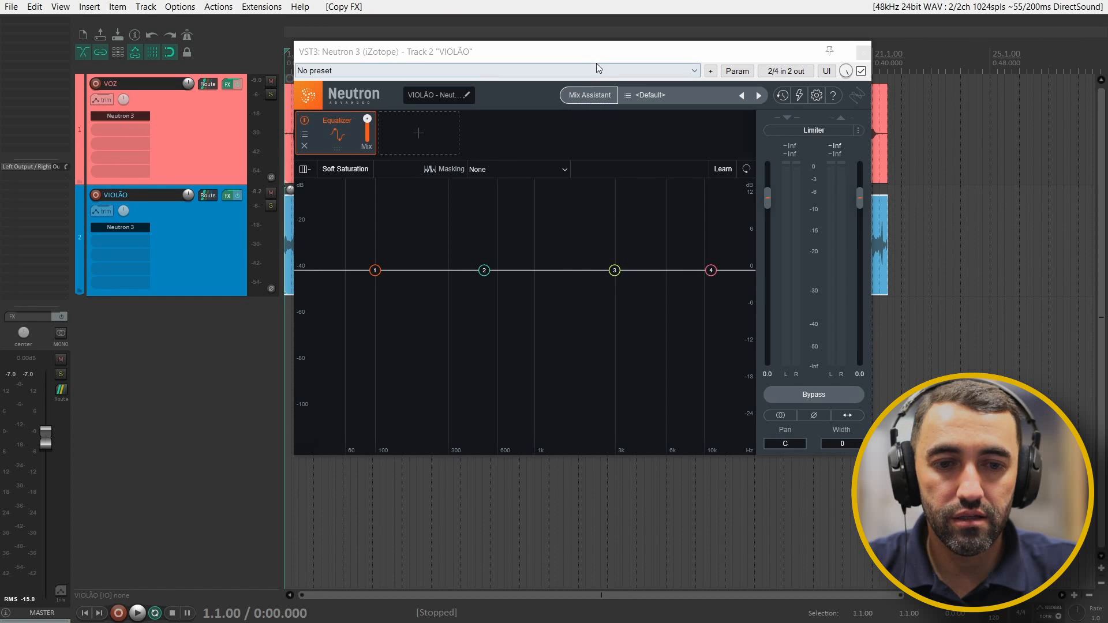
left_click_drag(596, 53, 534, 150)
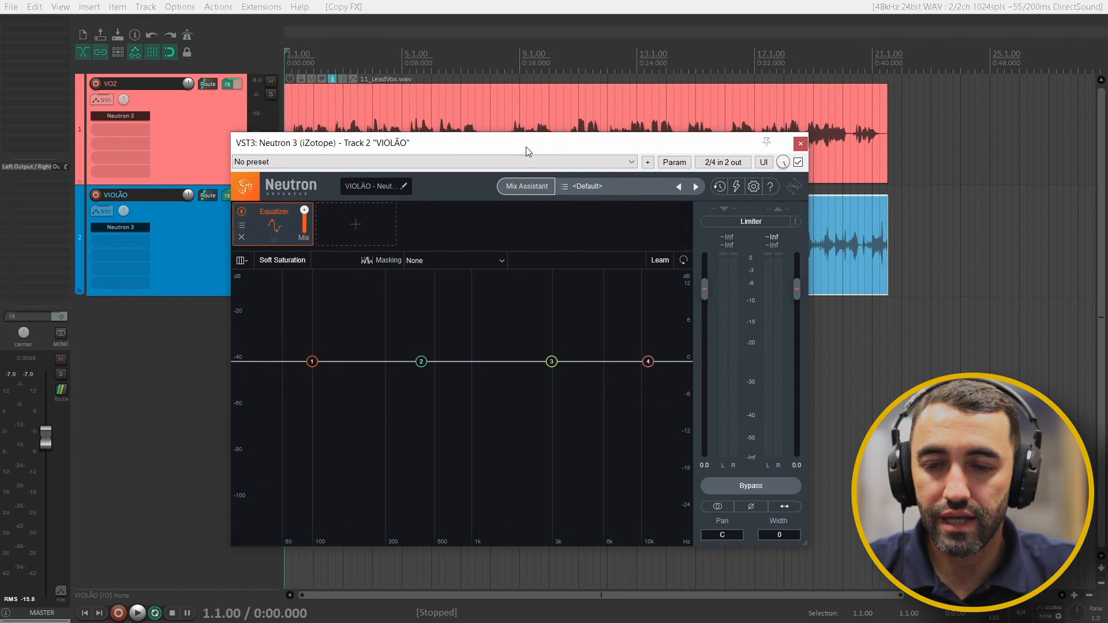
left_click(200, 243)
left_click(182, 142)
left_click(436, 147)
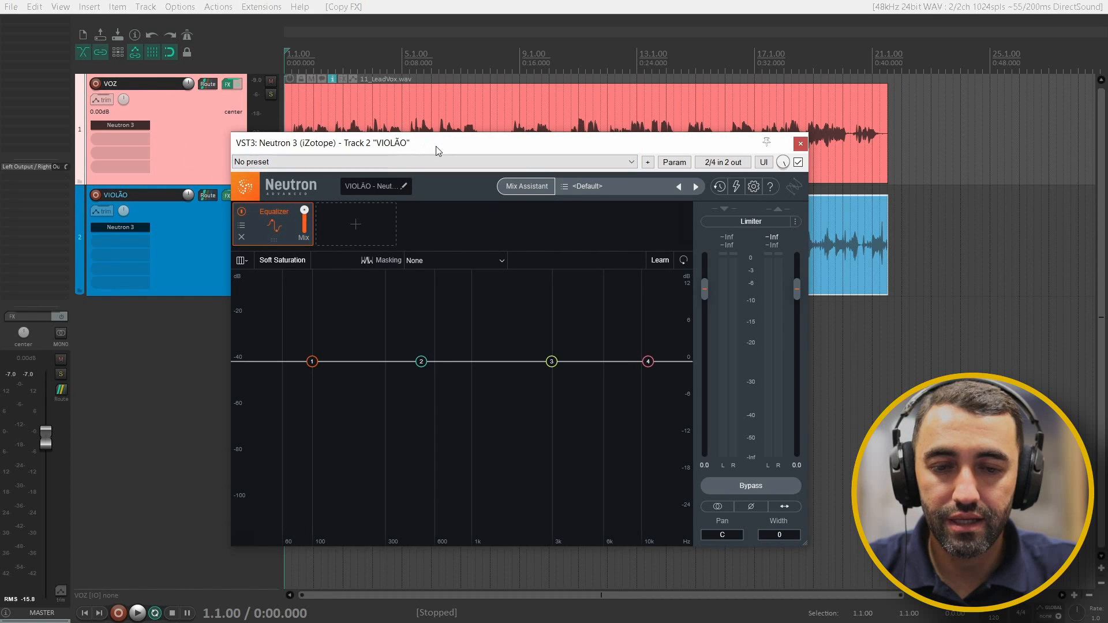
left_click(212, 226)
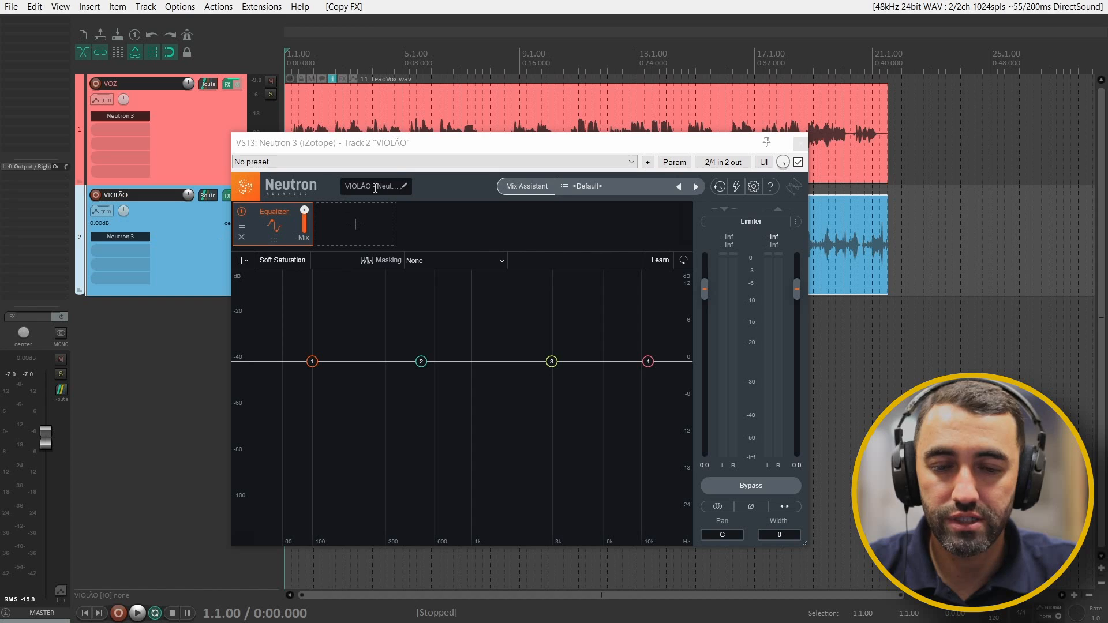
left_click(416, 150)
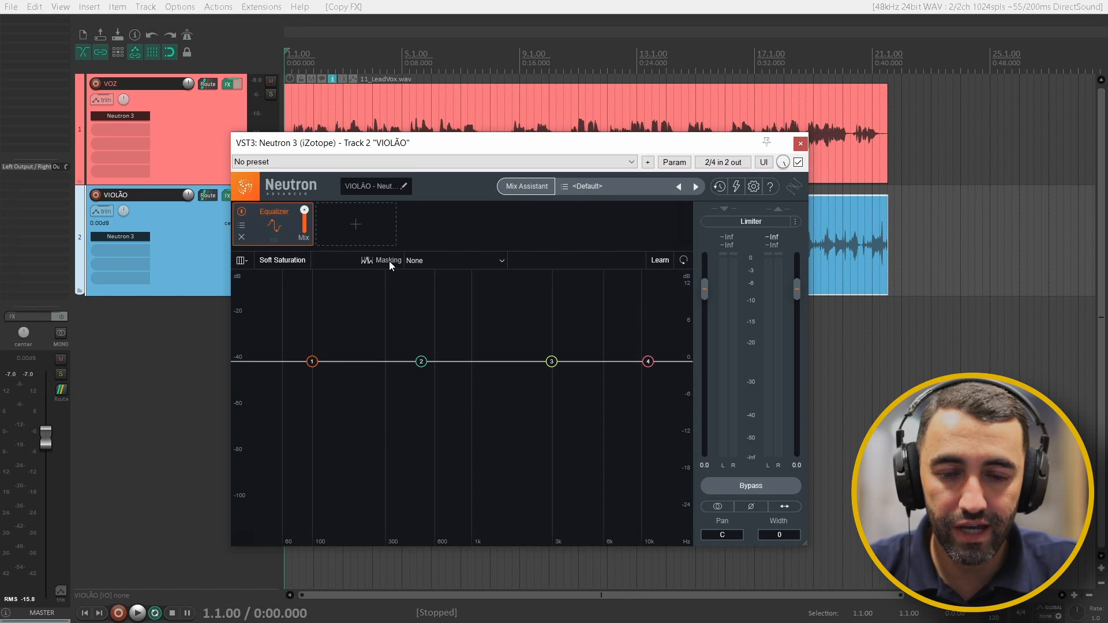
Set the equalizer's Masking source to VOZ - Neutron and alternate between the VOZ and VIOLÃO EQ curves, ending on VIOLÃO
left_click(422, 260)
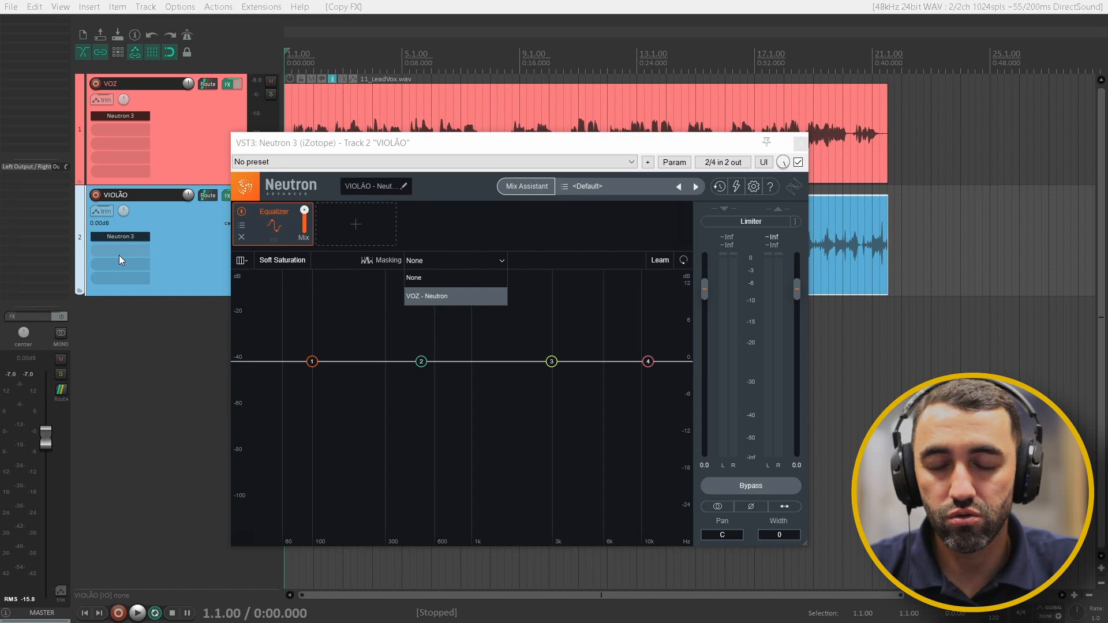
left_click(429, 296)
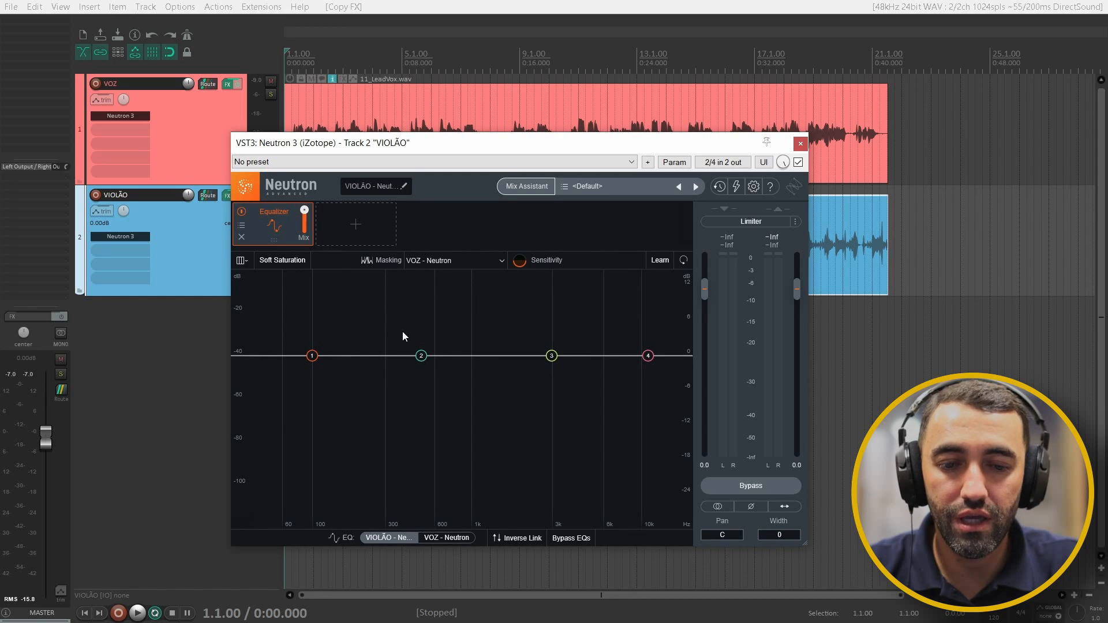
left_click(445, 539)
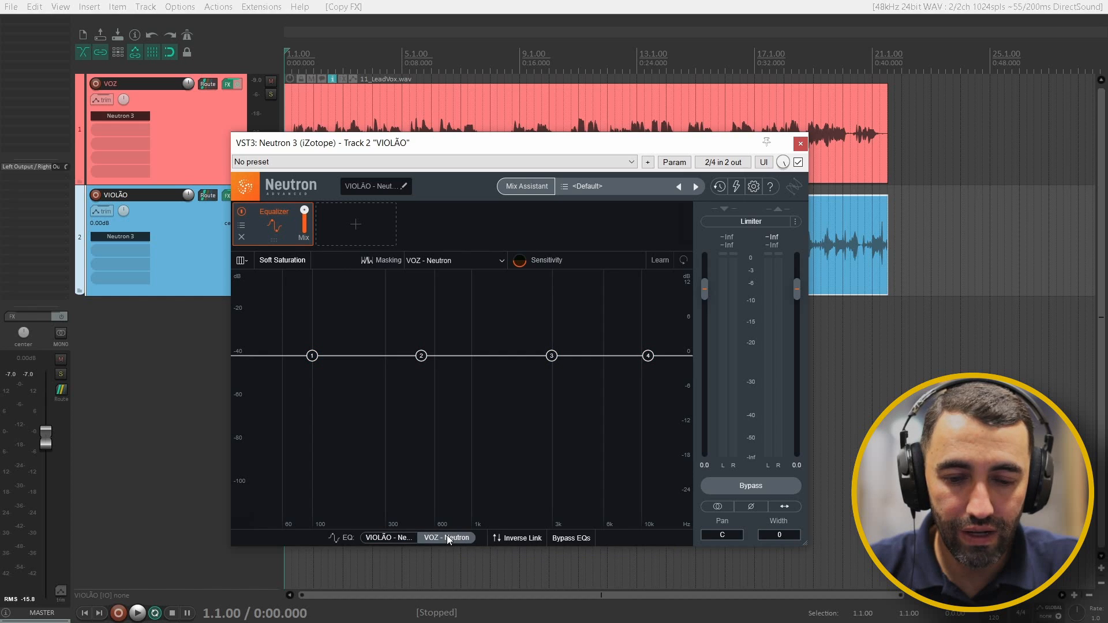
left_click(397, 536)
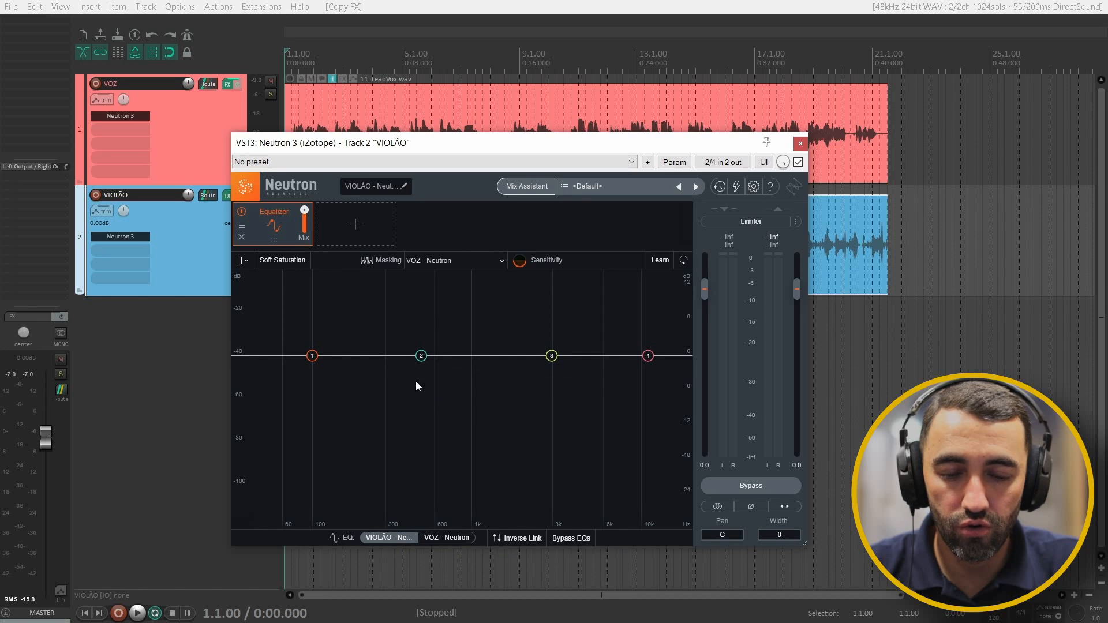
left_click(458, 536)
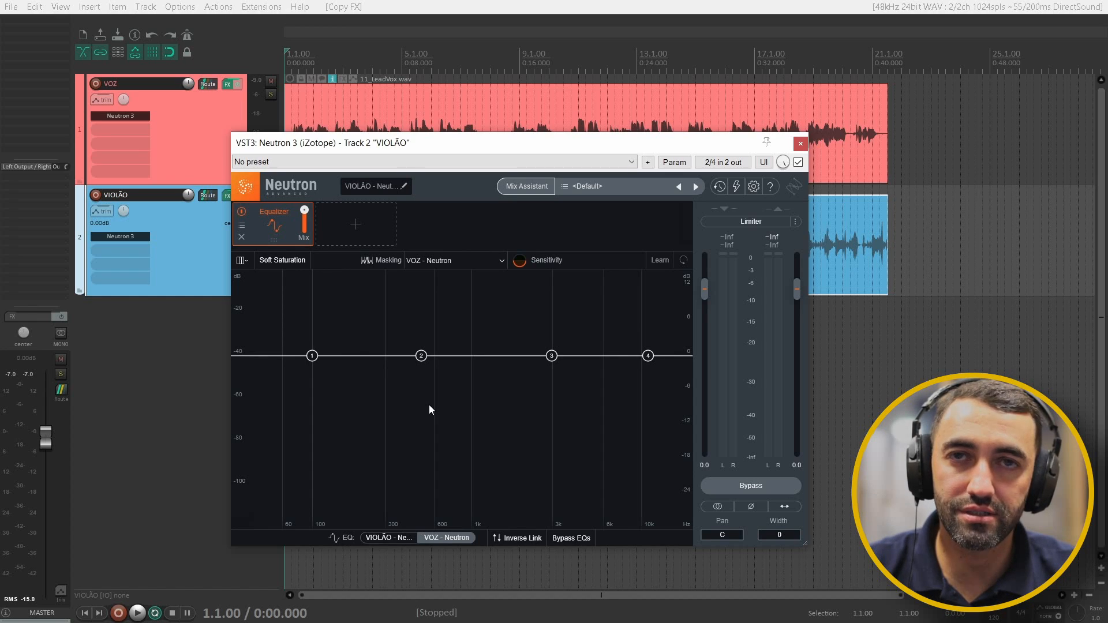
left_click(385, 538)
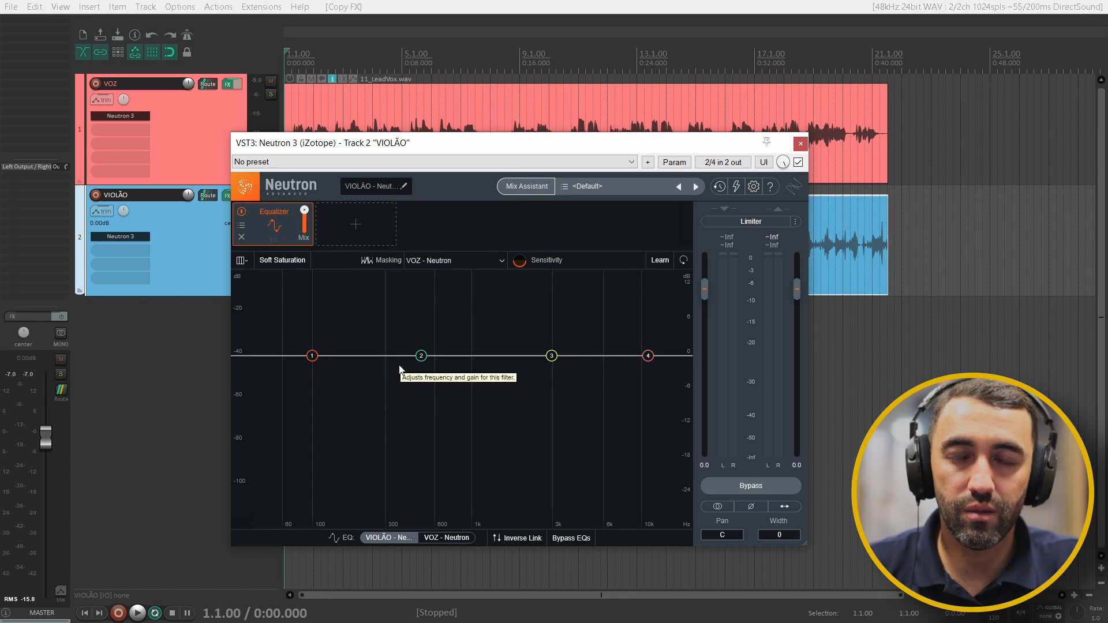
Play both tracks while raising the masking Sensitivity, watch the conflicting frequencies in the spectrum, and stop playback
key("space")
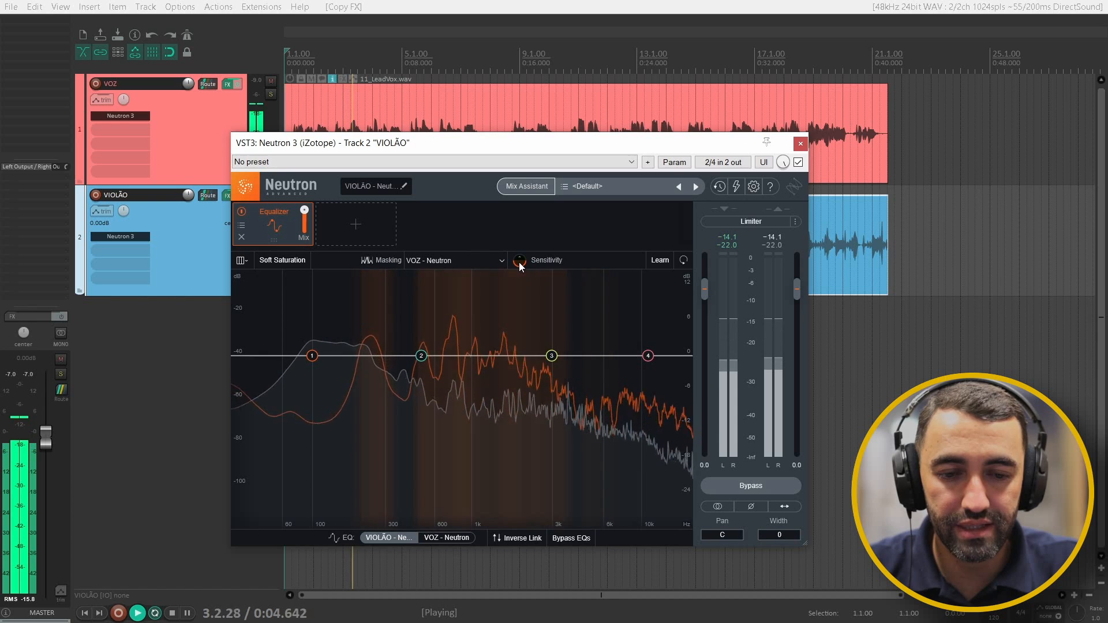
left_click_drag(519, 261, 517, 244)
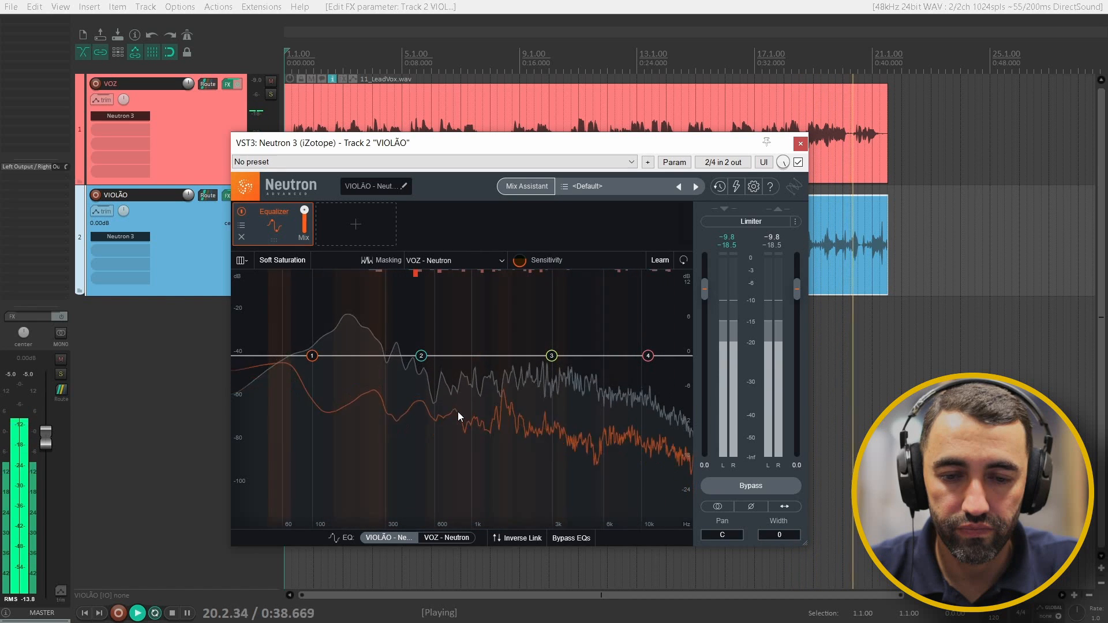
key("space")
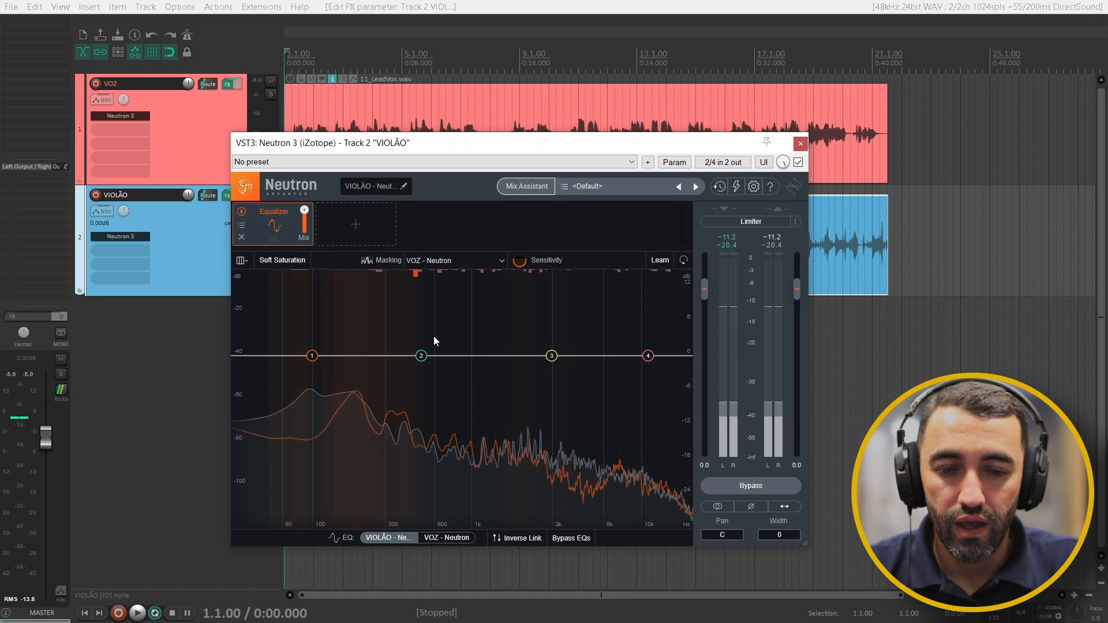
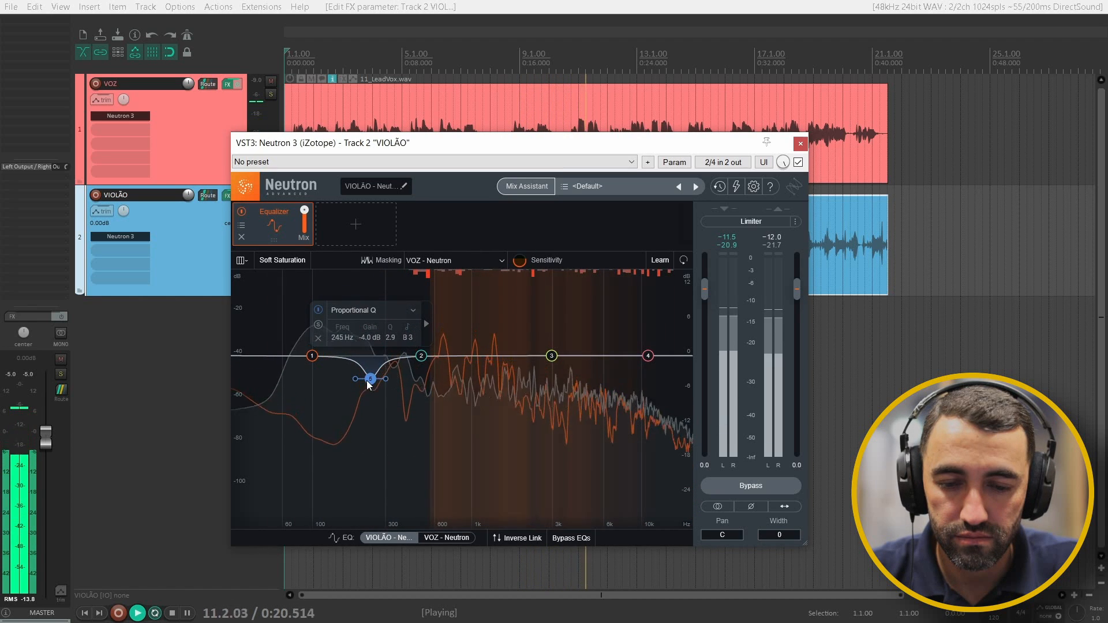
Set VIOLÃO equalizer band 5 to about 253 Hz, -5.0 dB and Q 1.2, and compare the sound with the band off and on
scroll(369, 379, "down", 3)
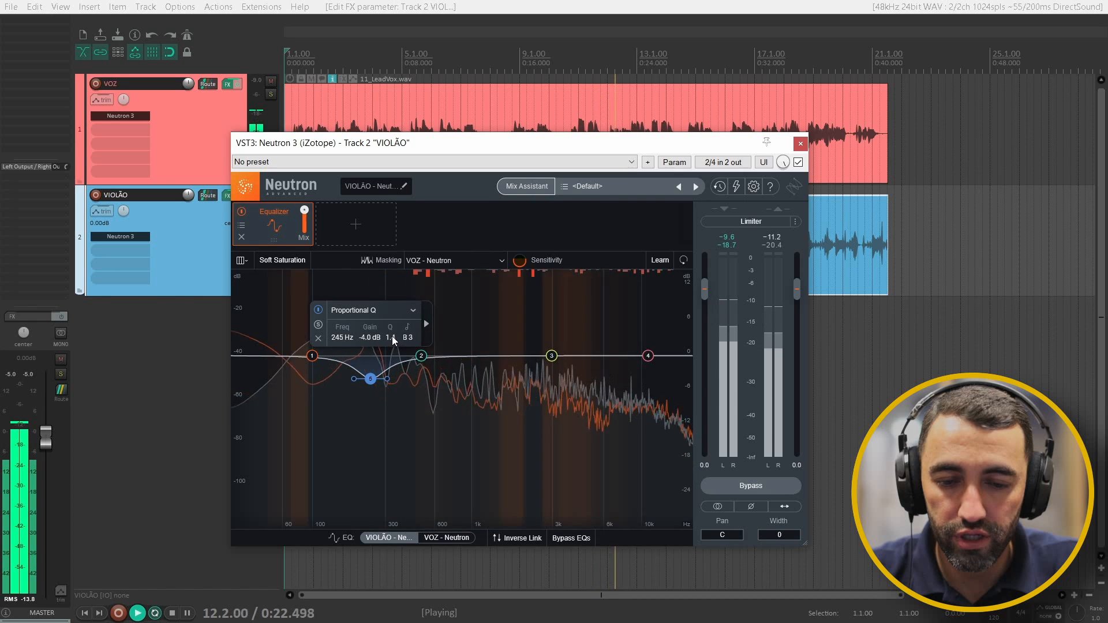
scroll(370, 378, "down", 1)
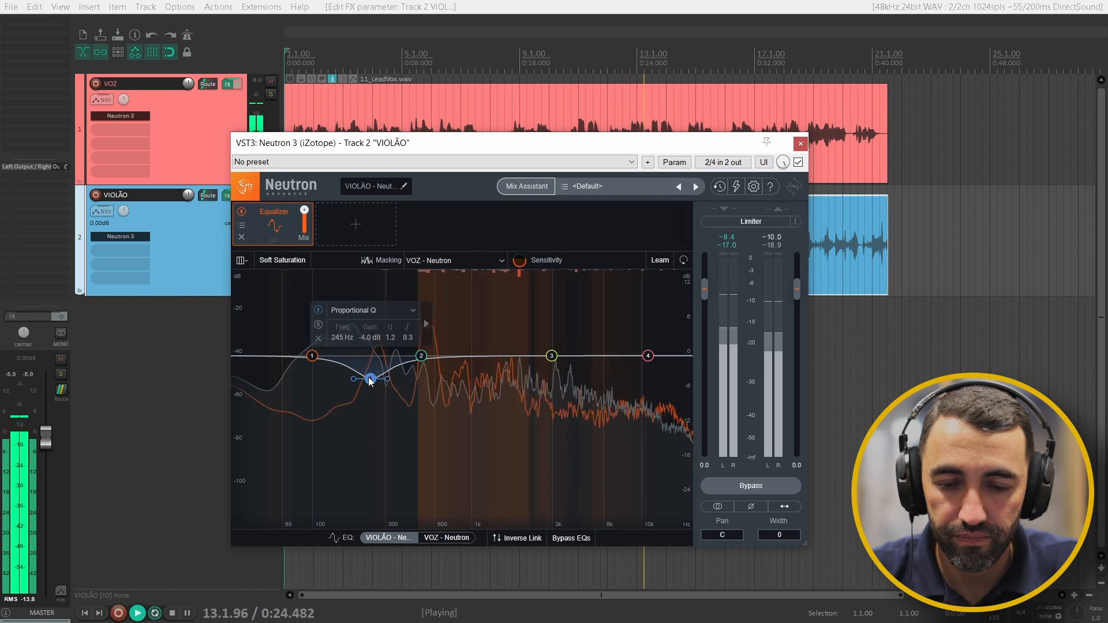
left_click_drag(371, 380, 374, 386)
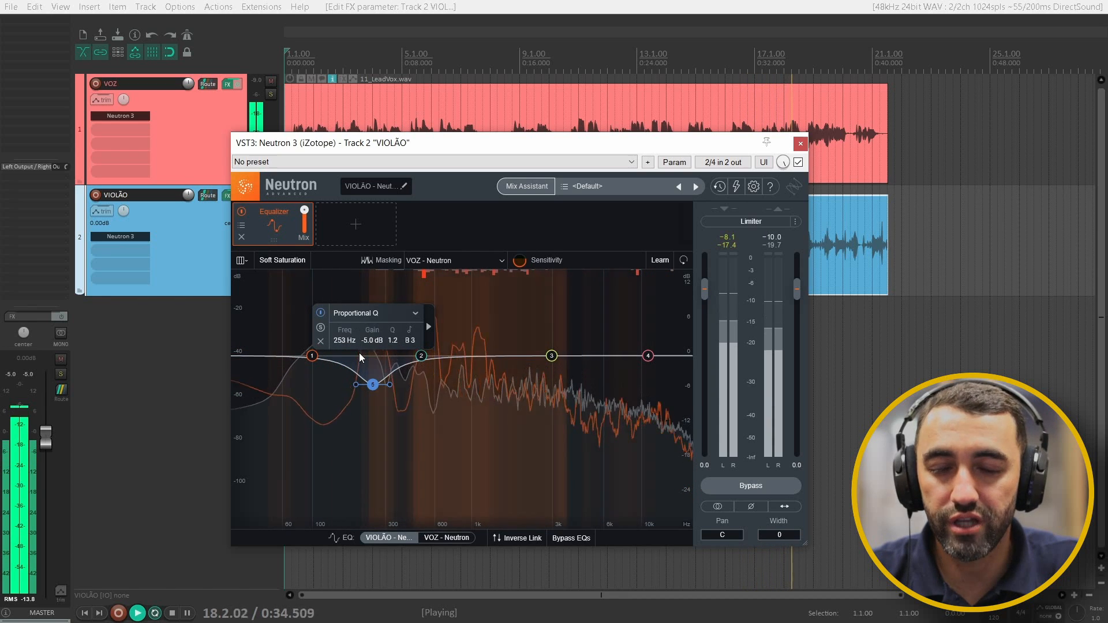
left_click(321, 313)
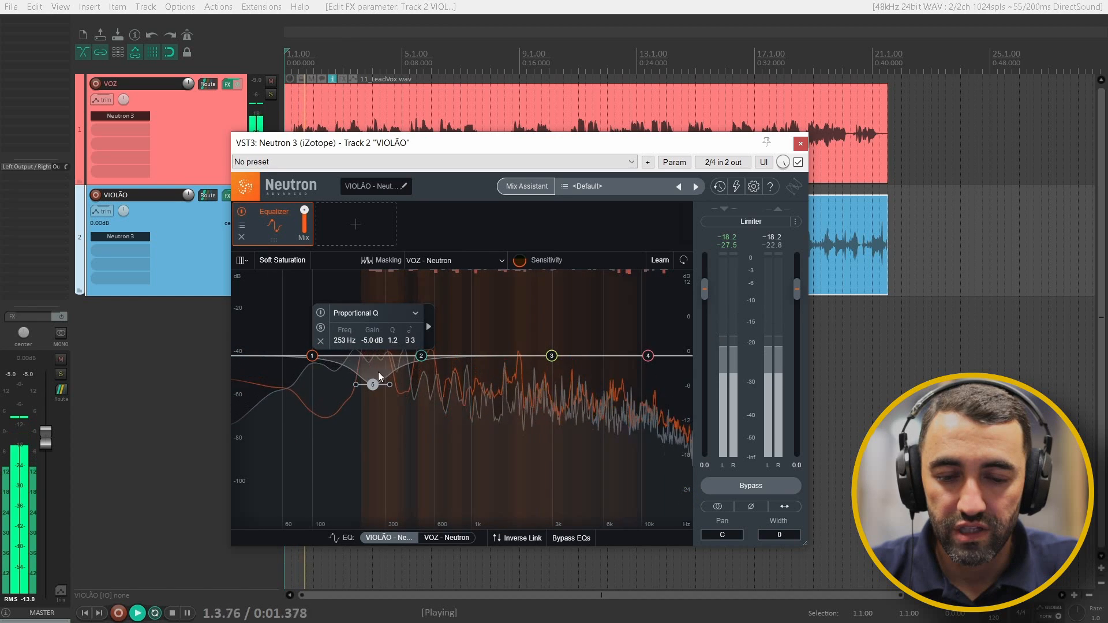
left_click(321, 313)
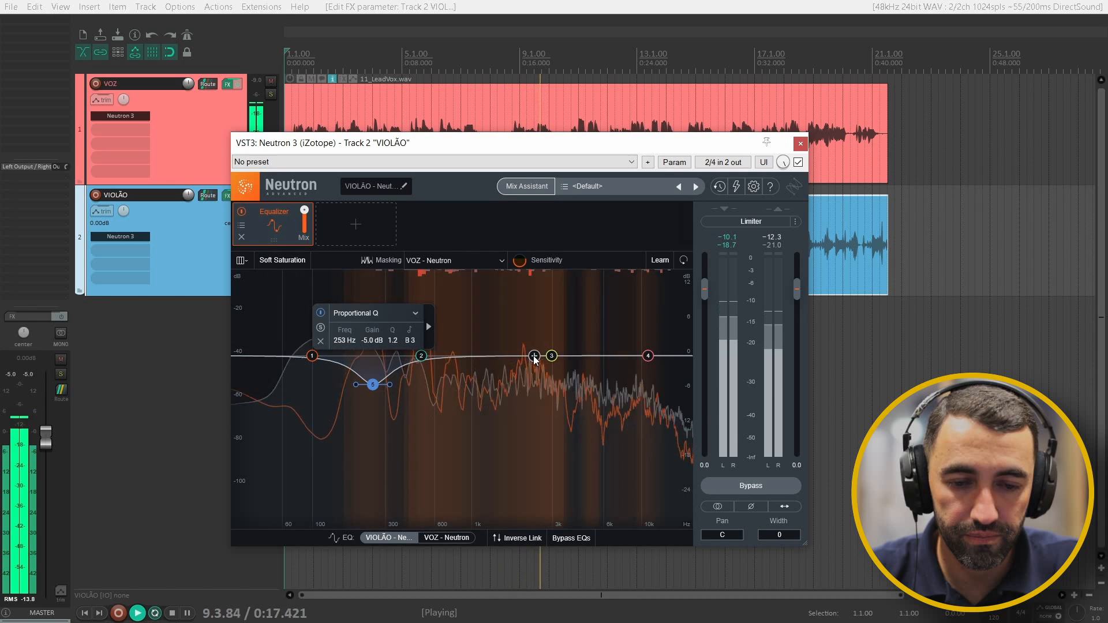
Cut band 3 at about 2566 Hz by -3.5 dB with Q 1.4, and band 2 at about 573 Hz by -4.5 dB with Q 1.0
left_click_drag(551, 355, 536, 395)
scroll(538, 373, "down", 3)
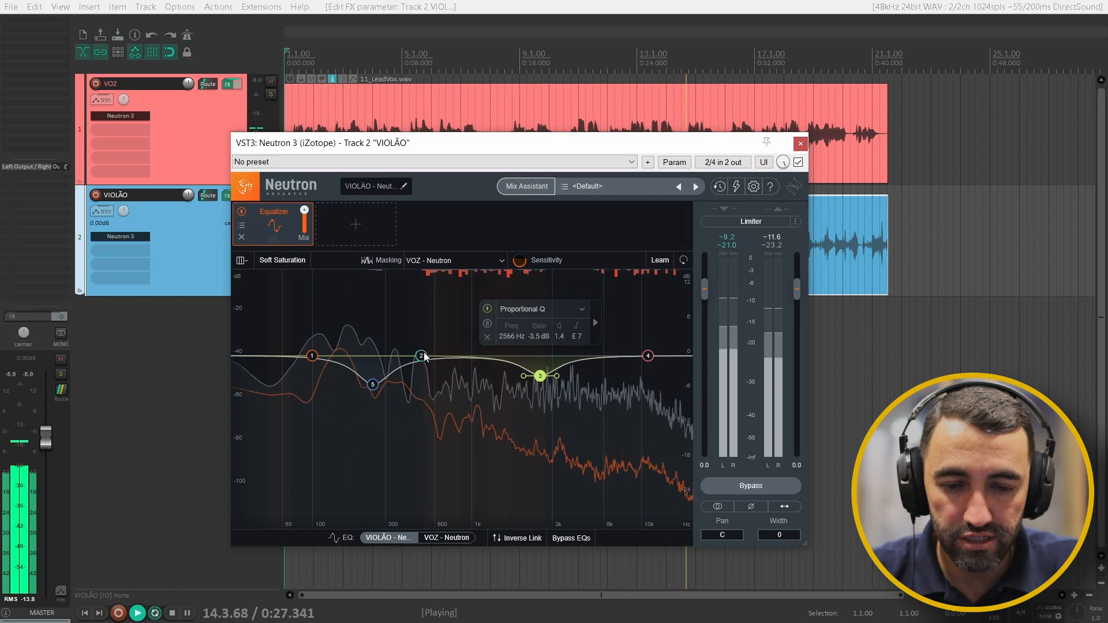
left_click_drag(428, 353, 442, 382)
scroll(441, 382, "down", 5)
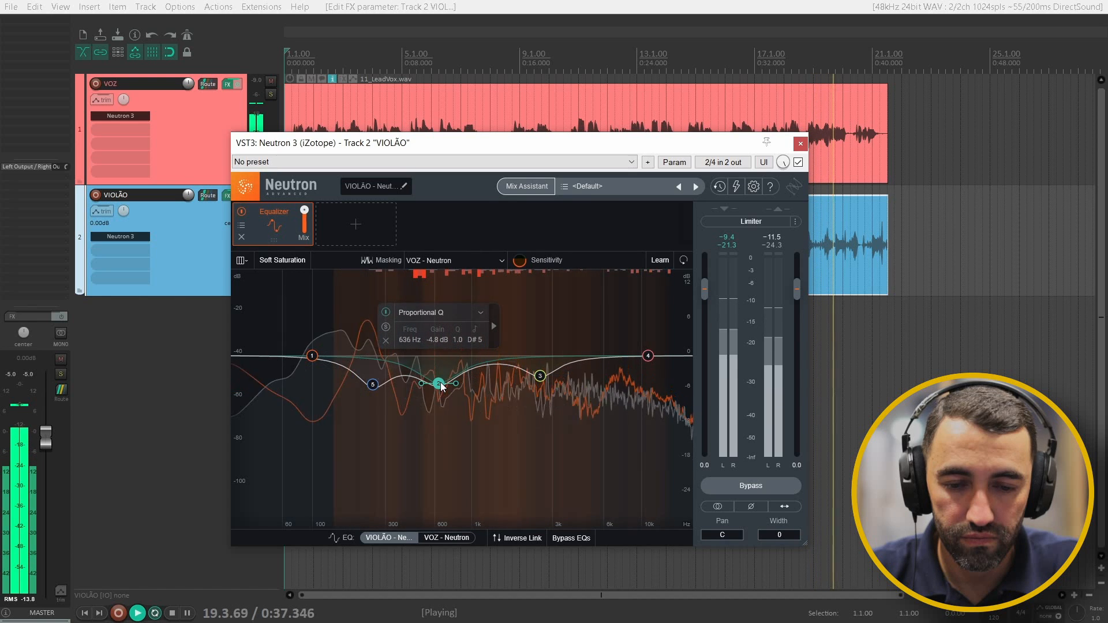
left_click_drag(441, 381, 435, 380)
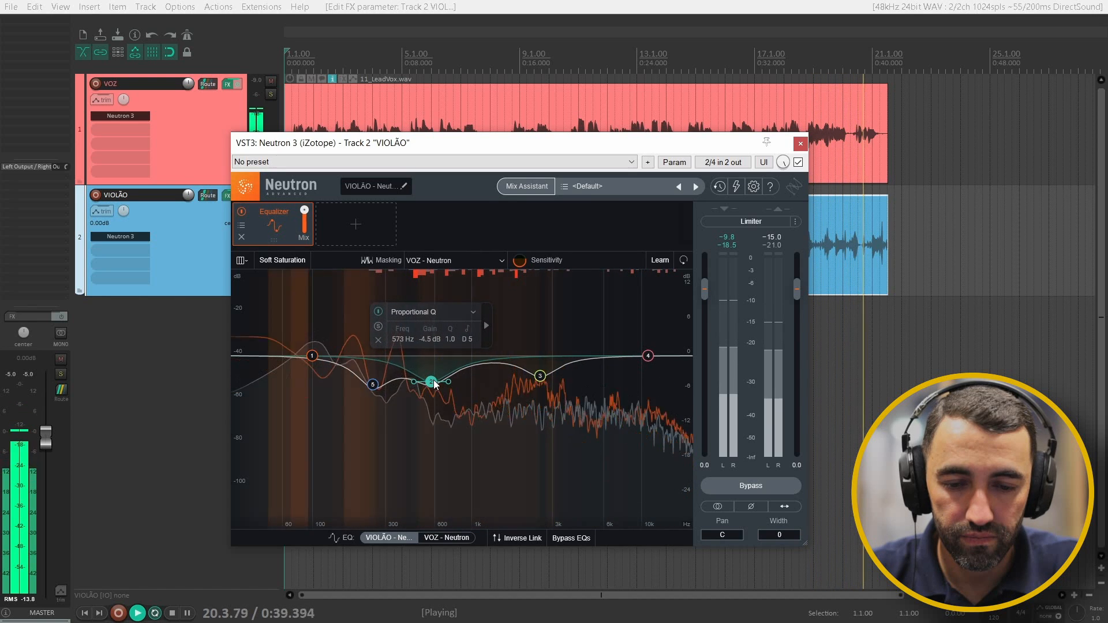
Readjust band 5 to about 268 Hz, -5.1 dB and Q 0.8, and compare playback with the EQs bypassed and active
left_click(374, 386)
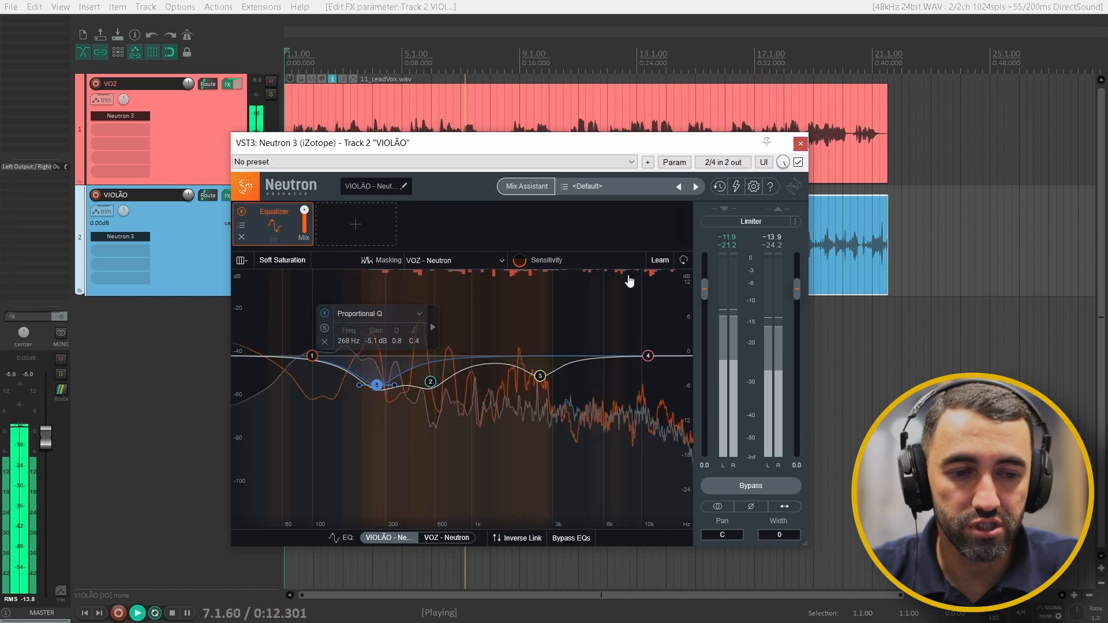
left_click(573, 537)
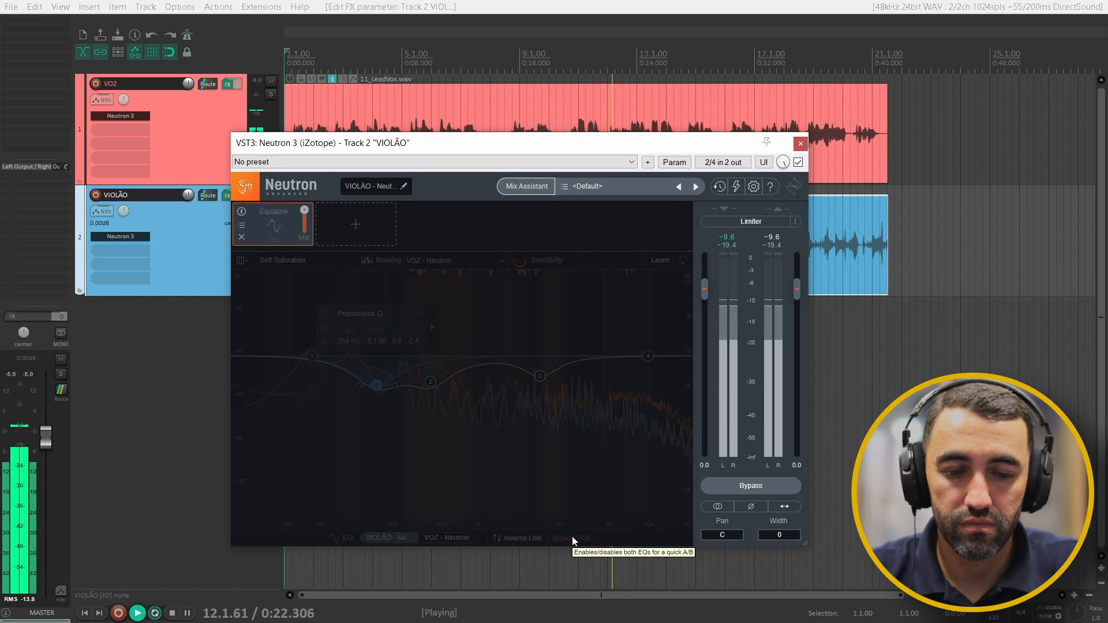
left_click(573, 538)
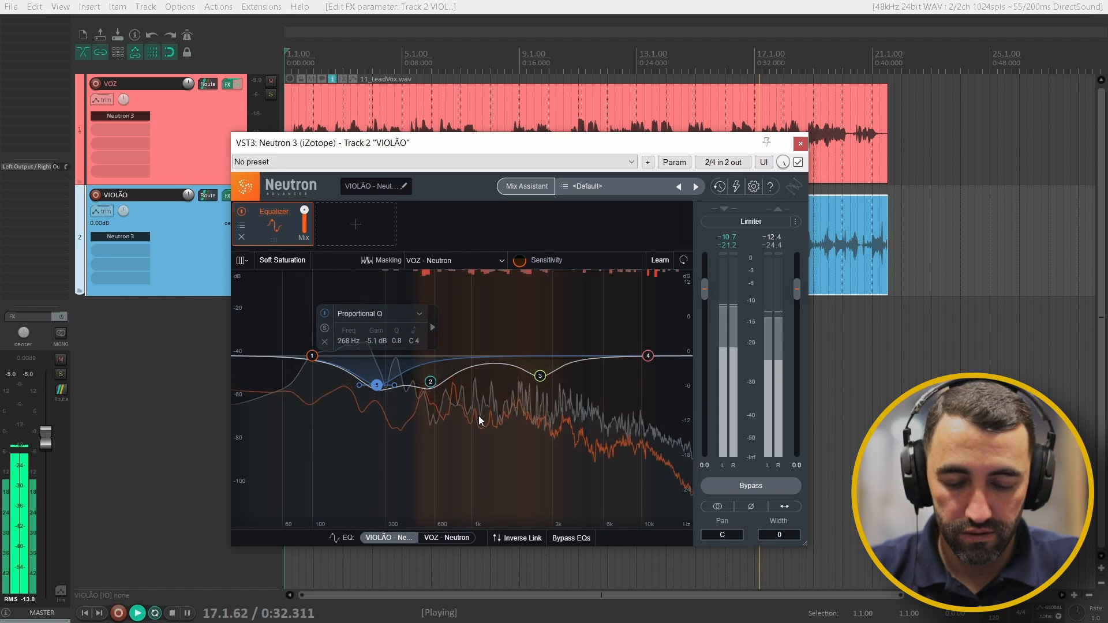
key("space")
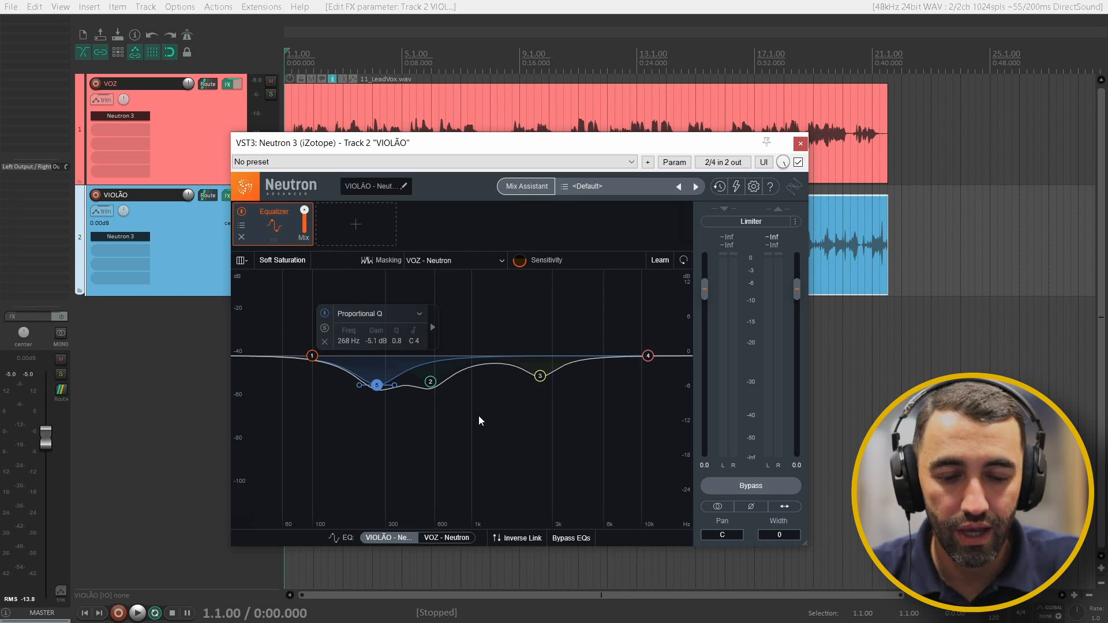
Toggle the bypass of both EQs off and on, and switch the equalizer view to VOZ - Neutron
left_click(569, 536)
left_click(569, 536)
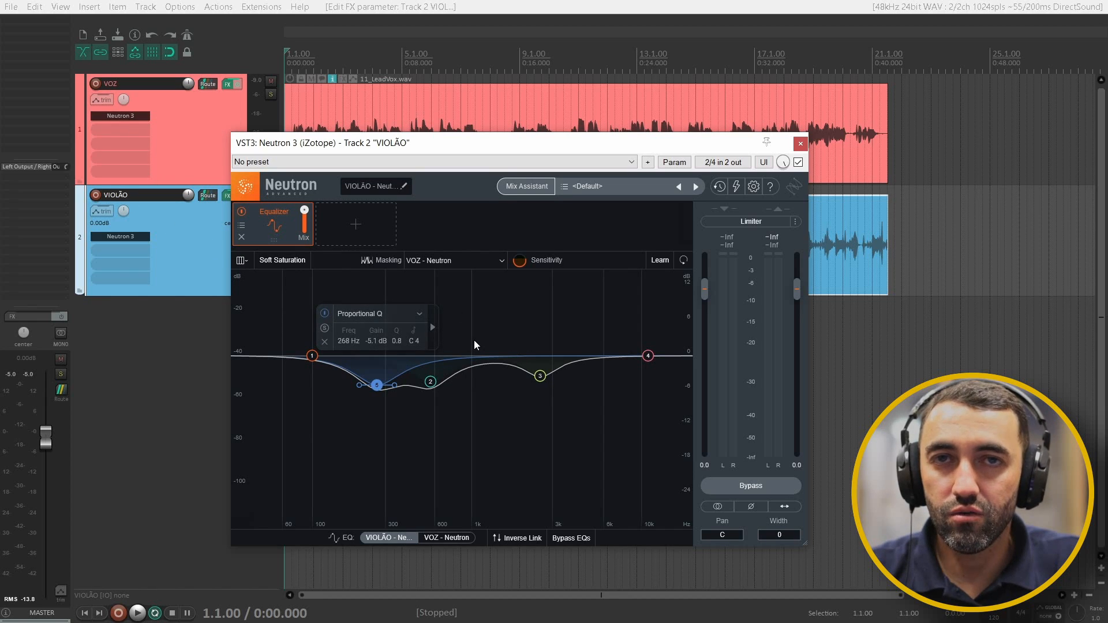
left_click(449, 536)
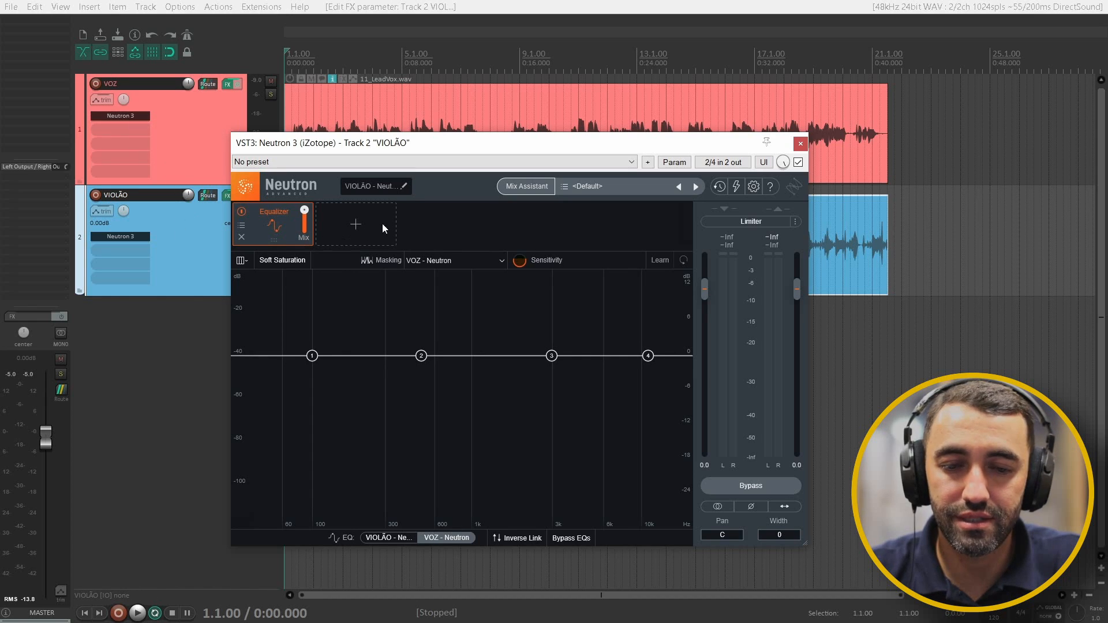
Play the song and compare the VIOLÃO and VOZ equalizer views, ending on the VOZ view
key("space")
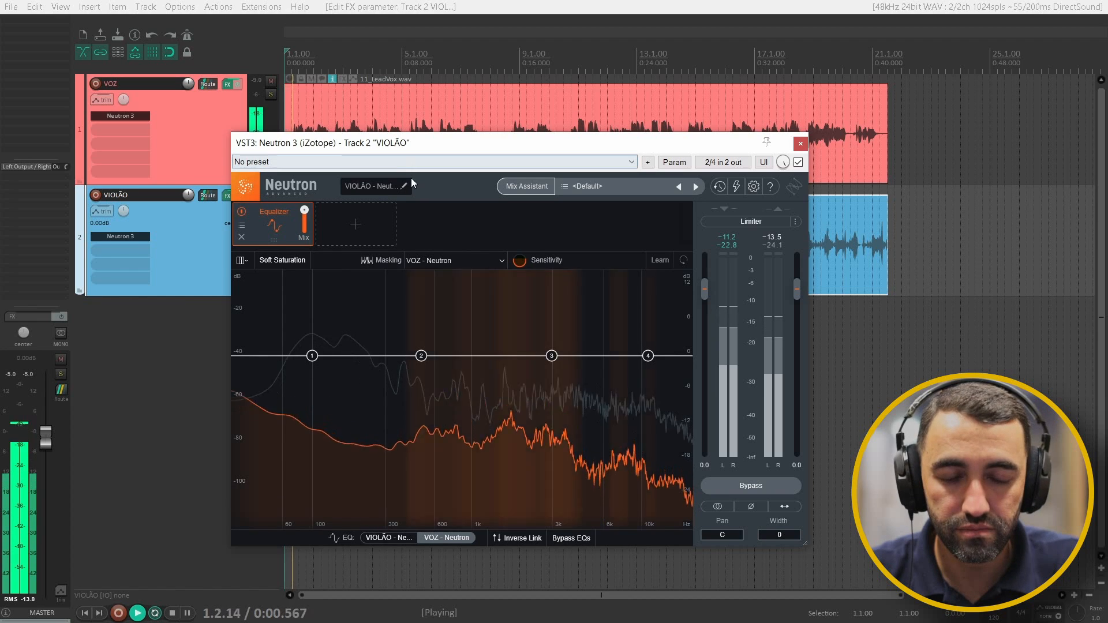
left_click(394, 536)
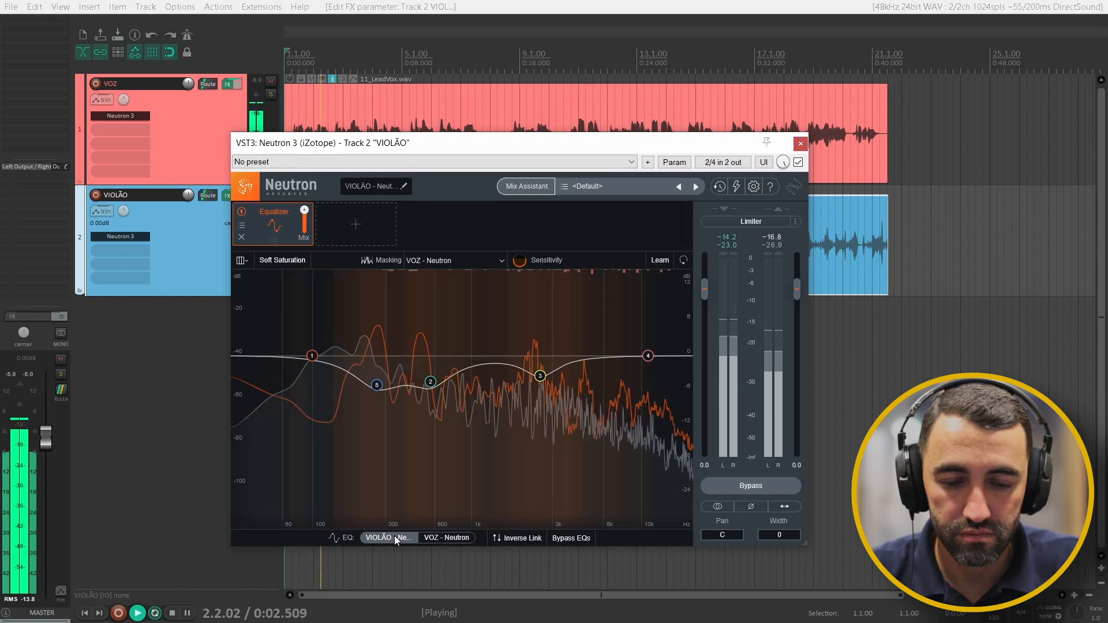
left_click(446, 537)
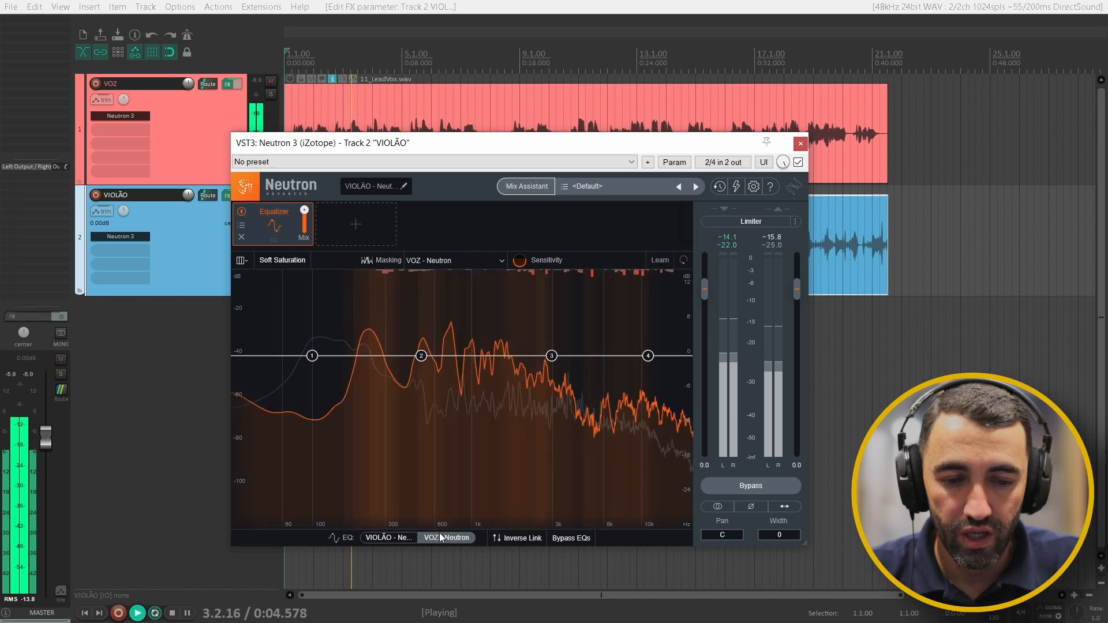
Add a boost to the VOZ equalizer at about 8087 Hz with 2.5 dB gain and Q 0.6
left_click(623, 358)
left_click_drag(623, 358, 625, 344)
scroll(625, 349, "down", 5)
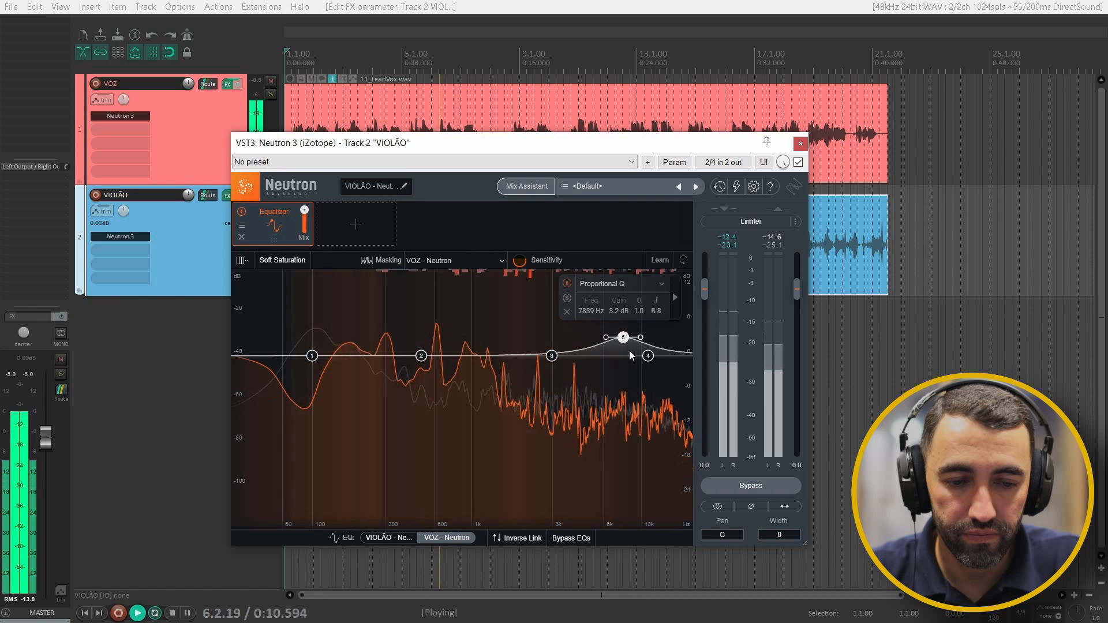
left_click_drag(625, 340, 626, 344)
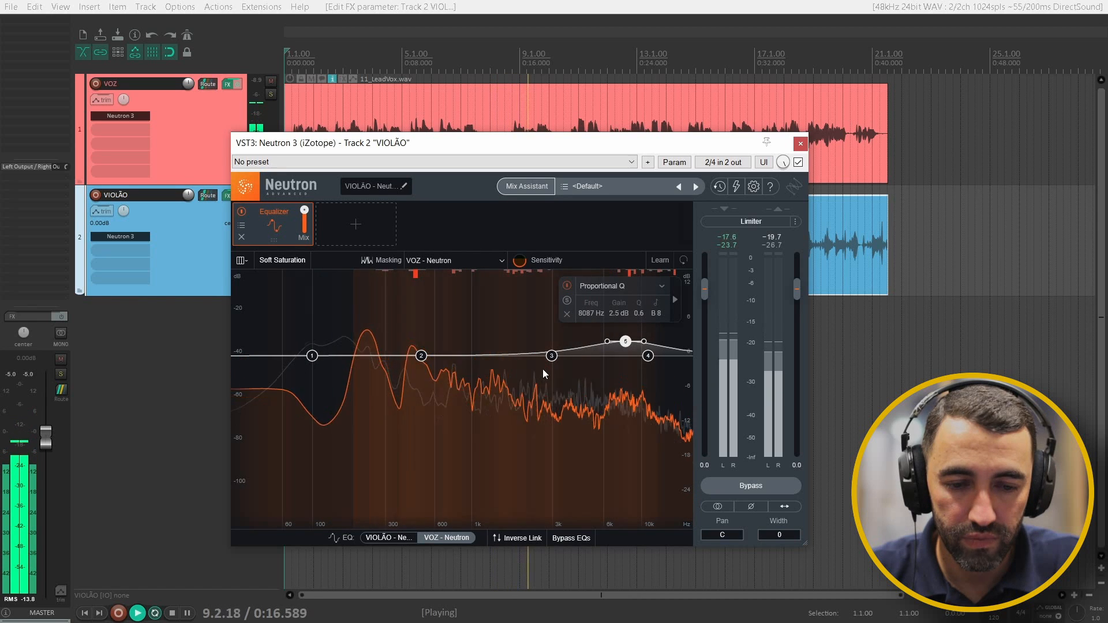
Boost band 3 of the VOZ equalizer at about 3244 Hz by 2.3 dB with Q 0.8
left_click_drag(552, 356, 552, 342)
scroll(552, 348, "down", 5)
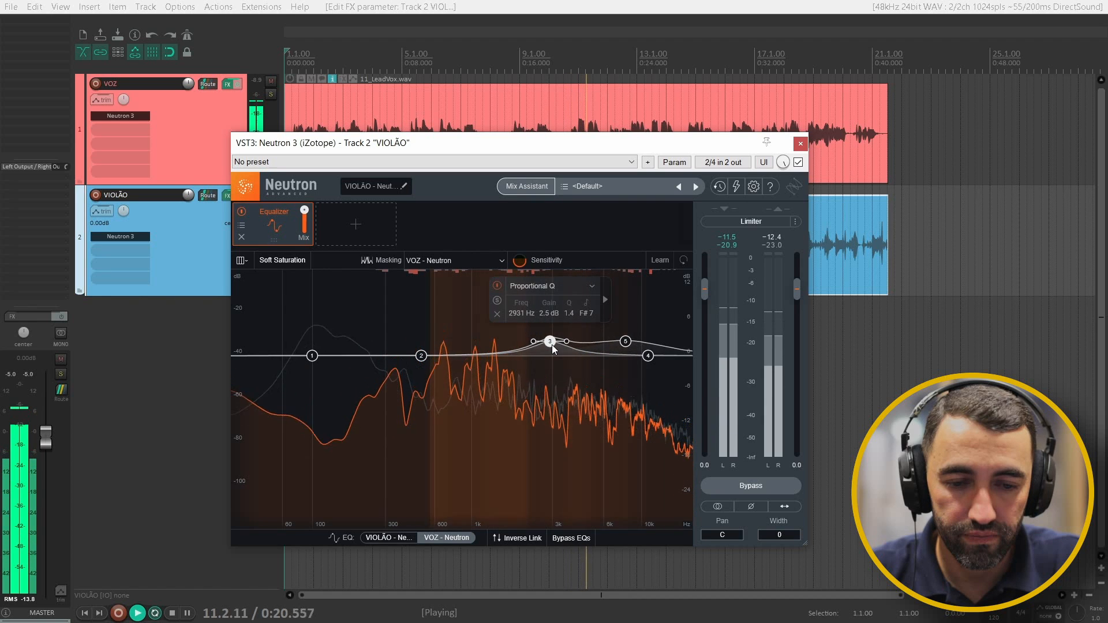
scroll(552, 345, "up", 1)
left_click_drag(552, 344, 560, 348)
scroll(559, 347, "down", 2)
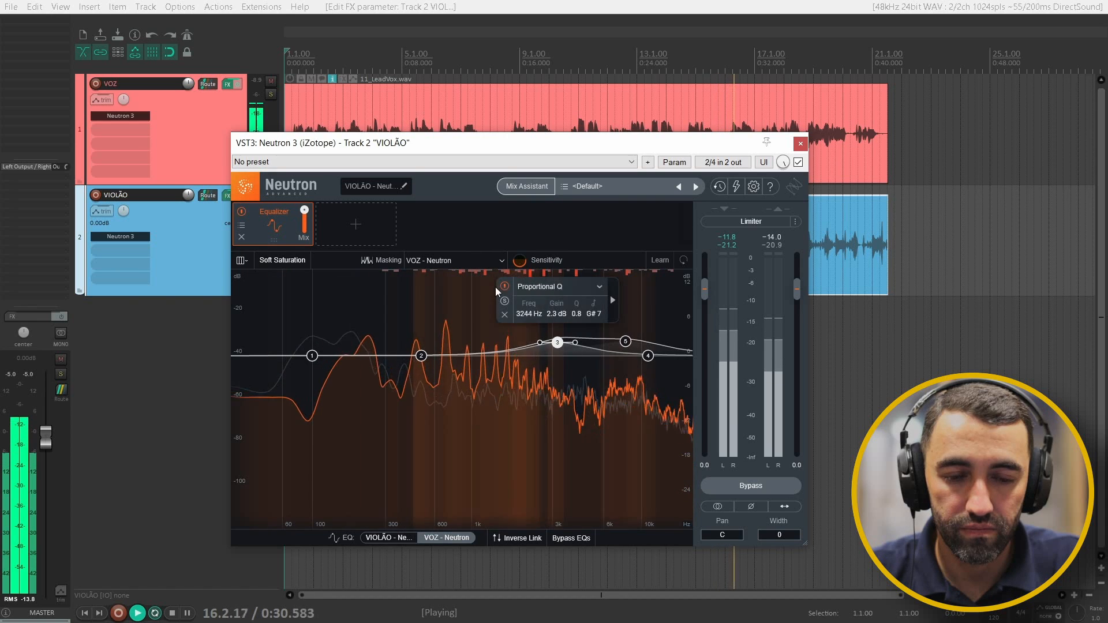
Check the VIOLÃO equalizer view against the VOZ one, and compare playback with both EQs bypassed and active
left_click(394, 538)
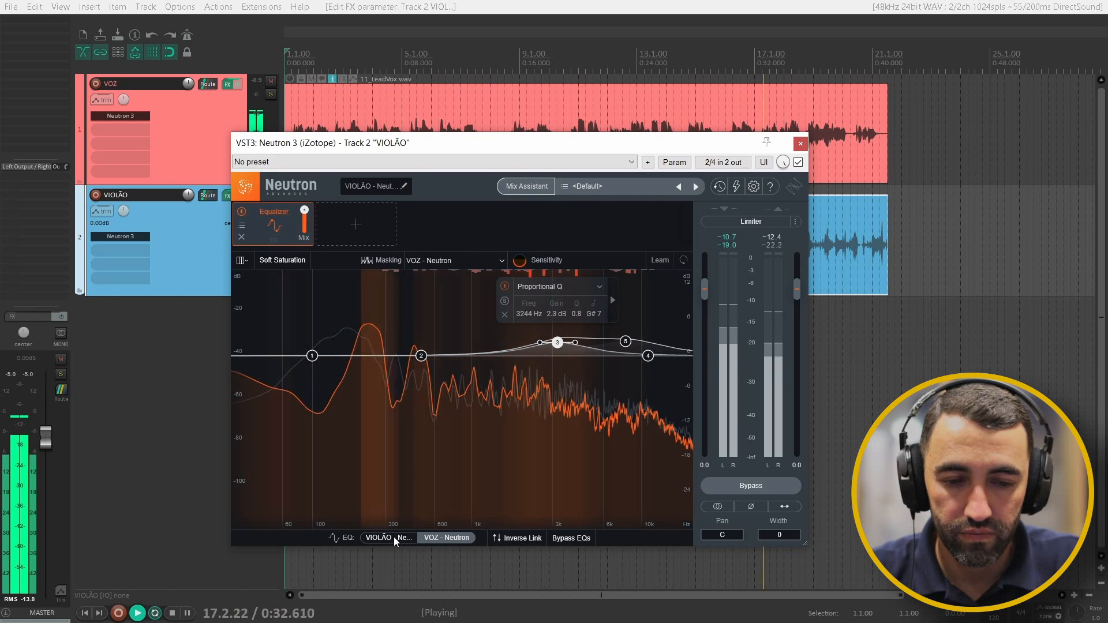
left_click(436, 539)
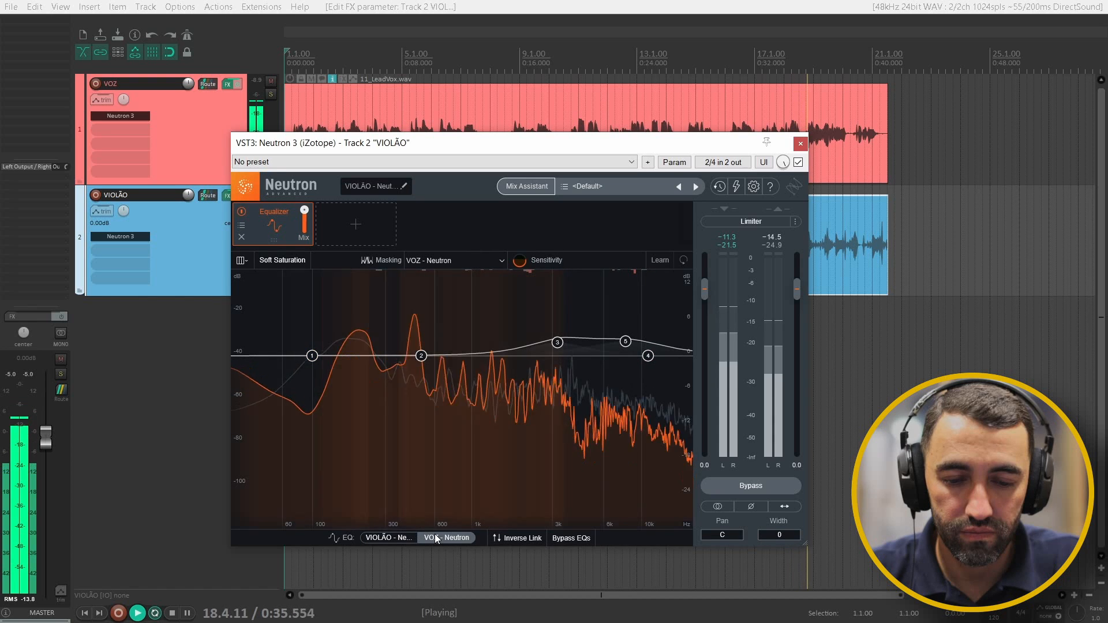
left_click(565, 538)
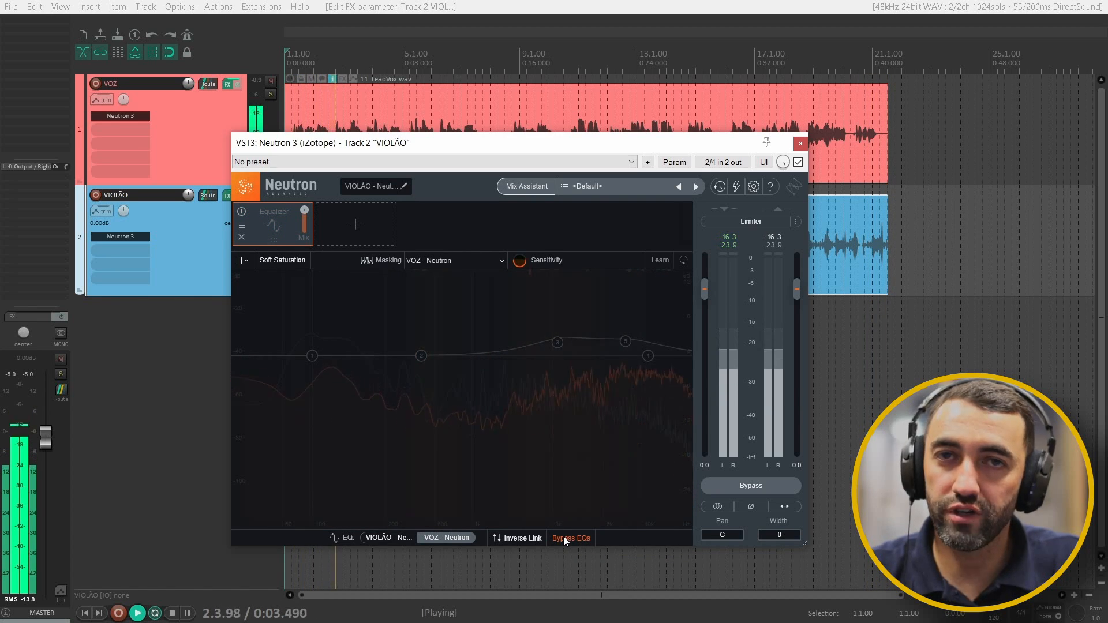
left_click(563, 537)
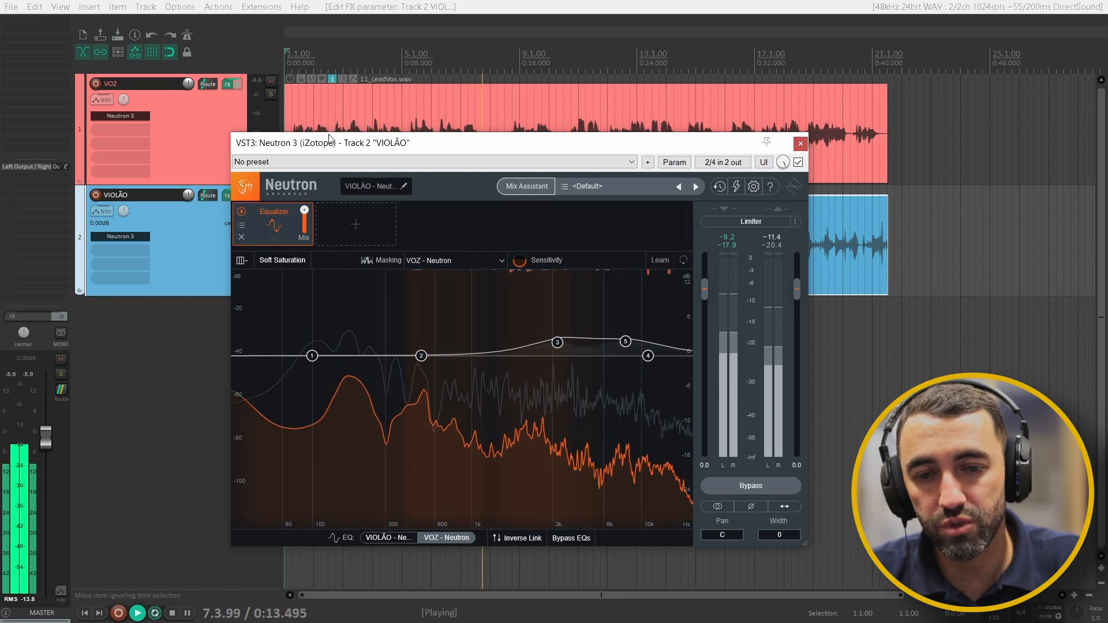
Lower the VOZ track volume to about -2.27 dB and compare the mix with both EQs bypassed and active
mouse_move(188, 84)
left_click_drag(188, 84, 188, 95)
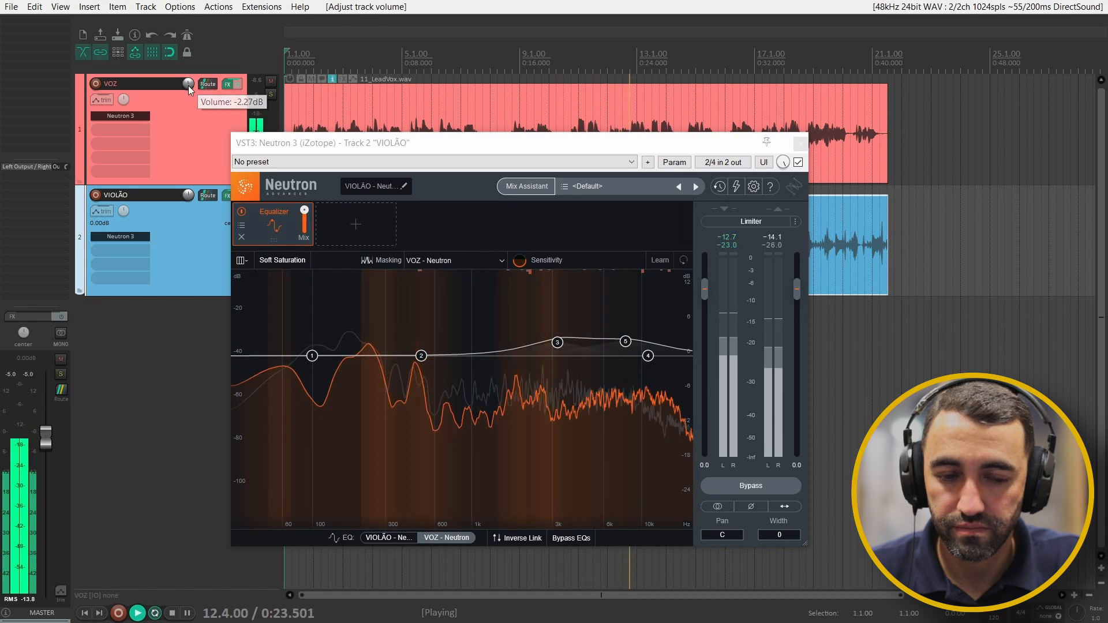
left_click(565, 539)
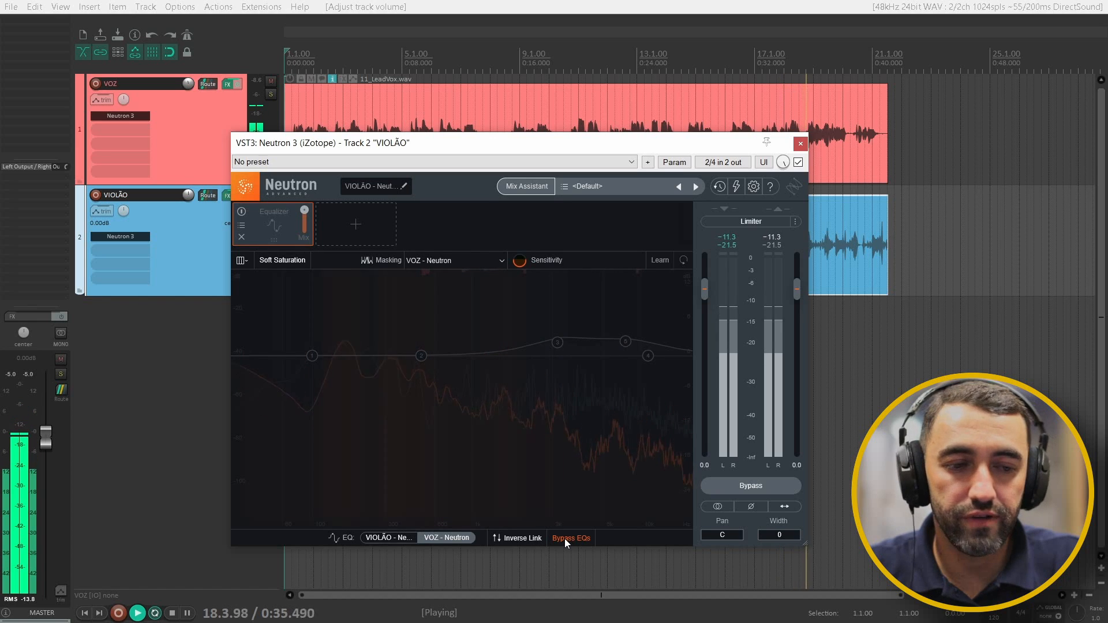
left_click(564, 538)
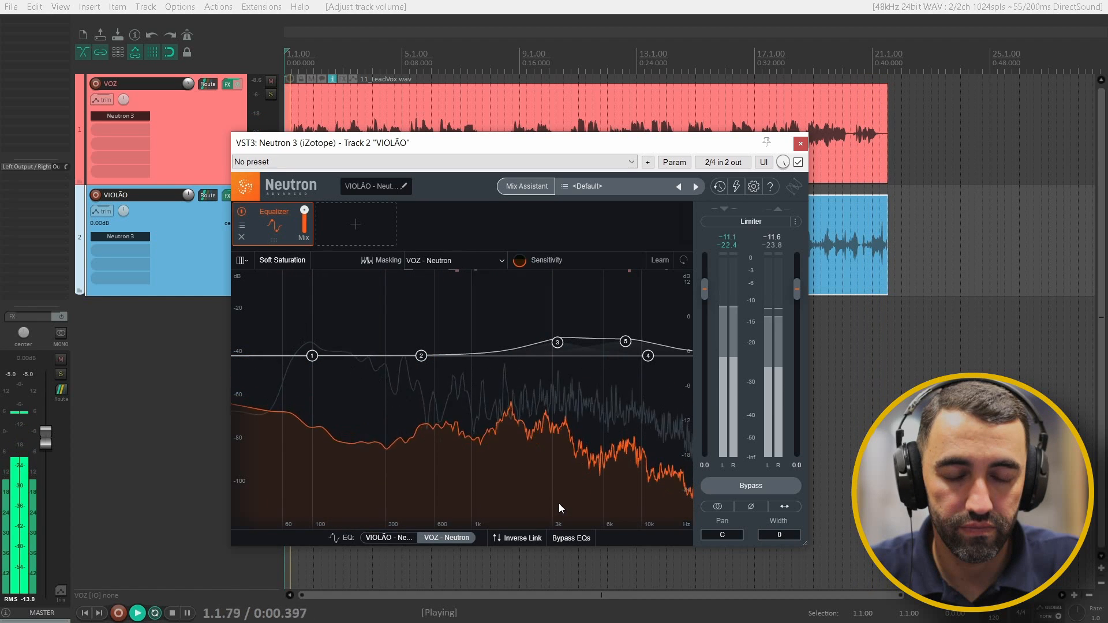
View the VIOLÃO equalizer curve during playback, return to the VOZ curve and stop playback
left_click(390, 537)
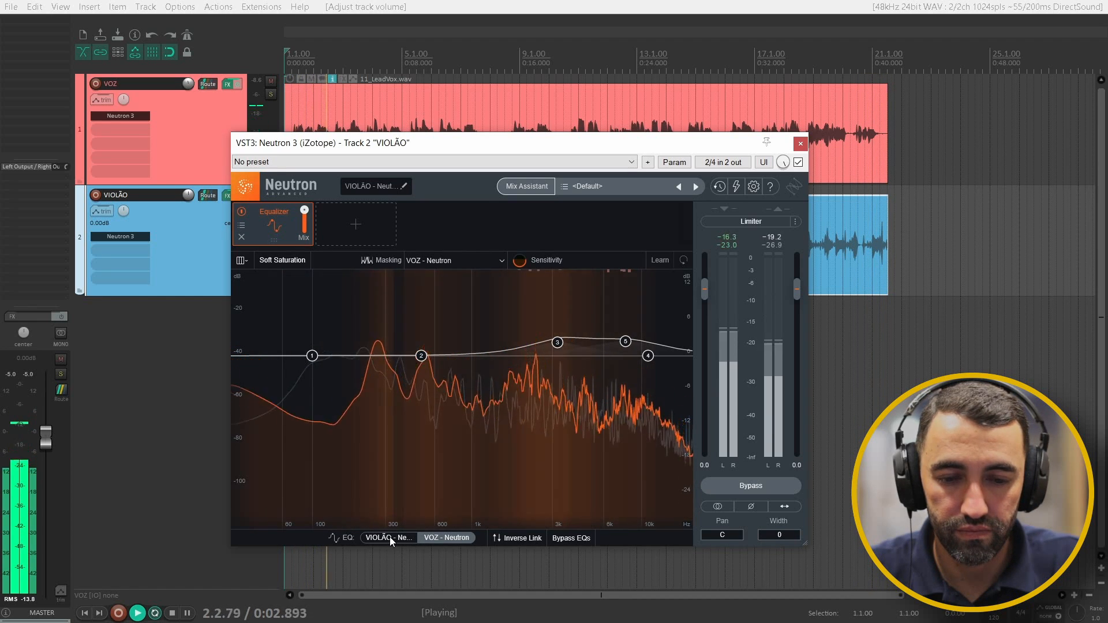
left_click(441, 536)
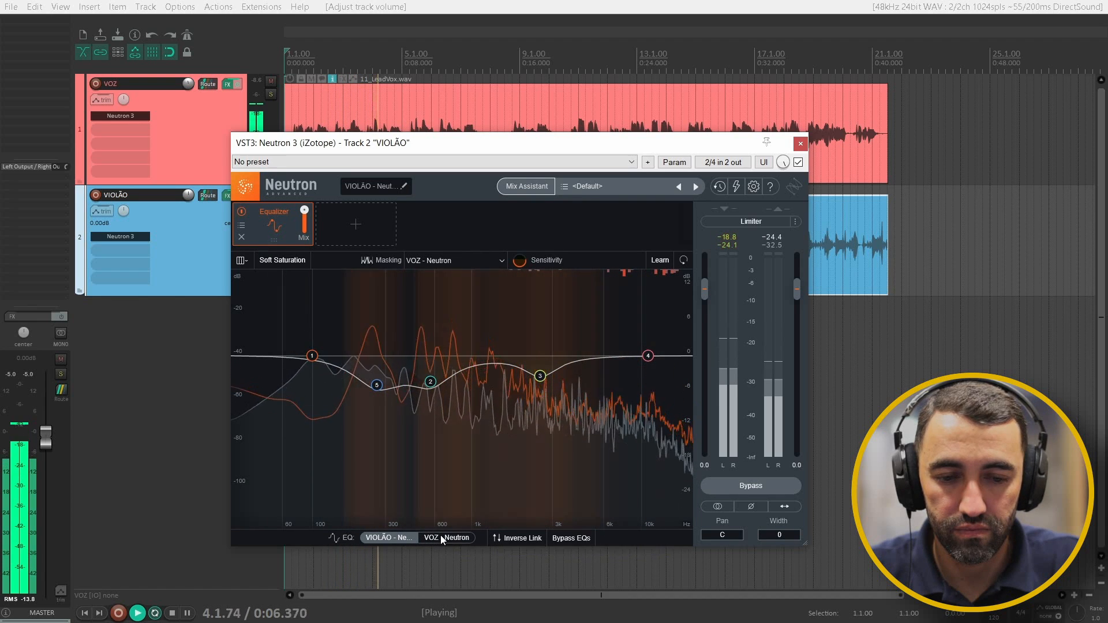
key("space")
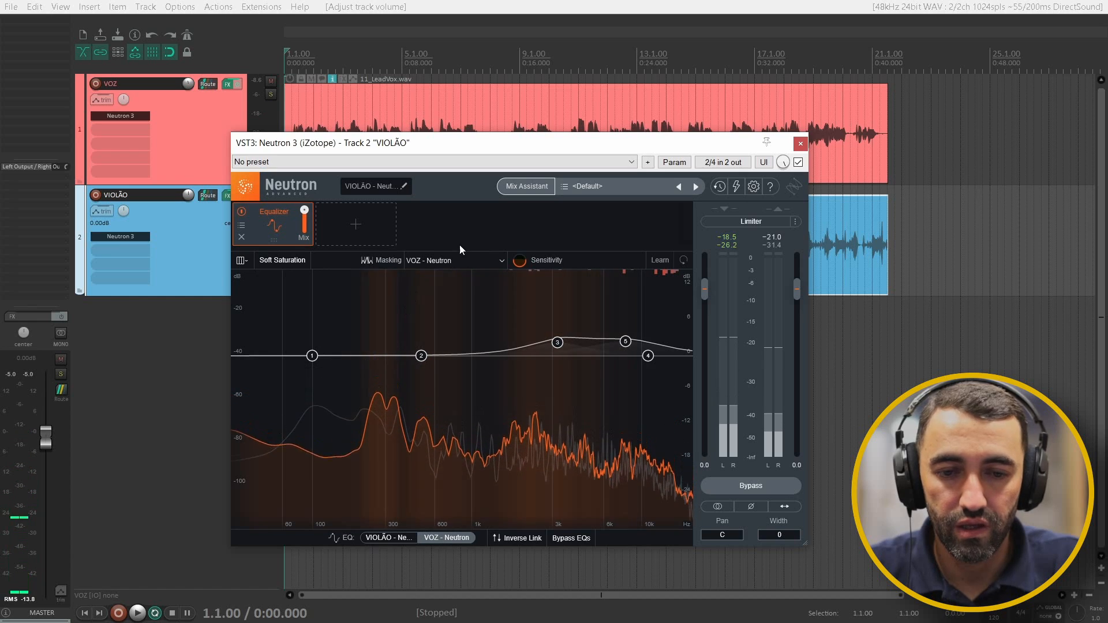
Open the VOZ track's Neutron 3 window and arrange it beside the VIOLÃO one so both equalizers can be seen
left_click_drag(500, 150, 367, 200)
left_click(118, 116)
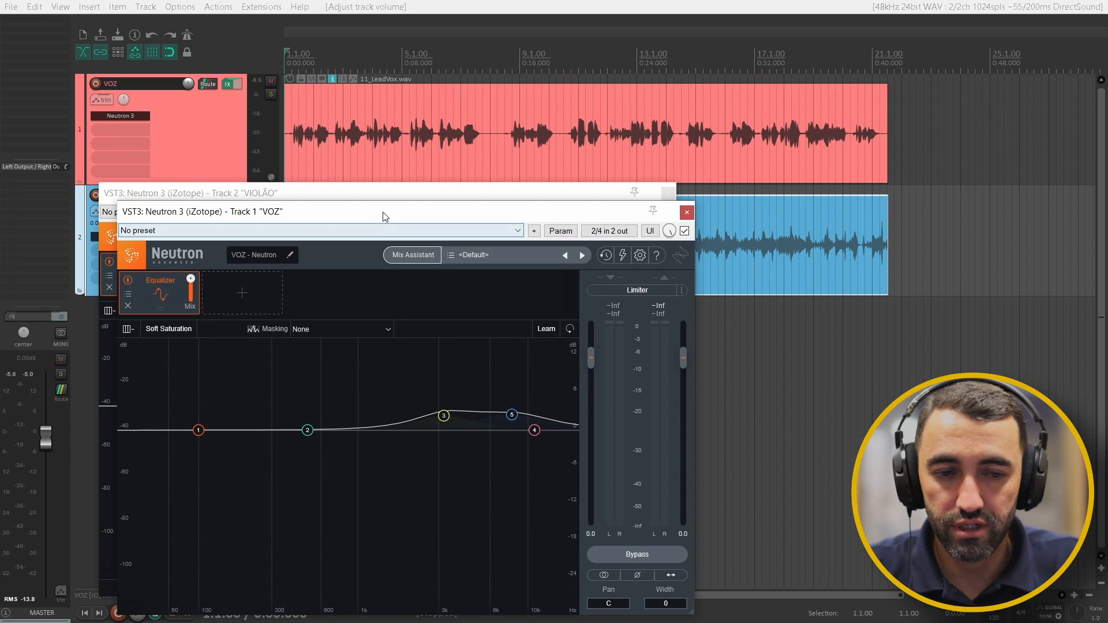
left_click_drag(386, 217, 790, 21)
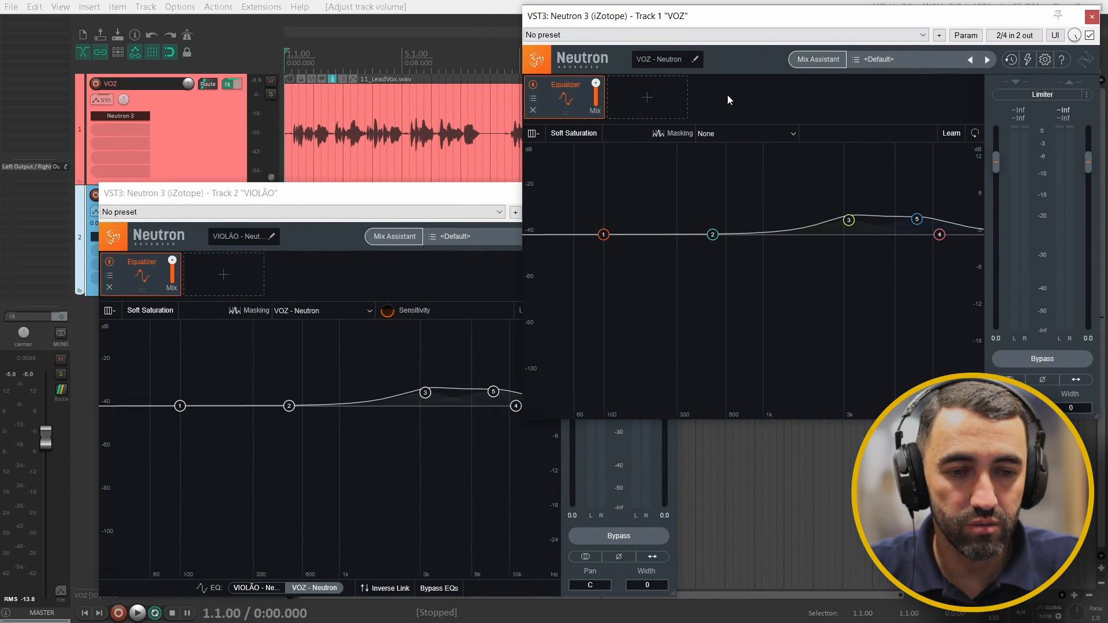
Alternate between the VIOLÃO and VOZ plugin windows, and toggle the bypass of both EQs on and off from VIOLÃO
left_click(446, 199)
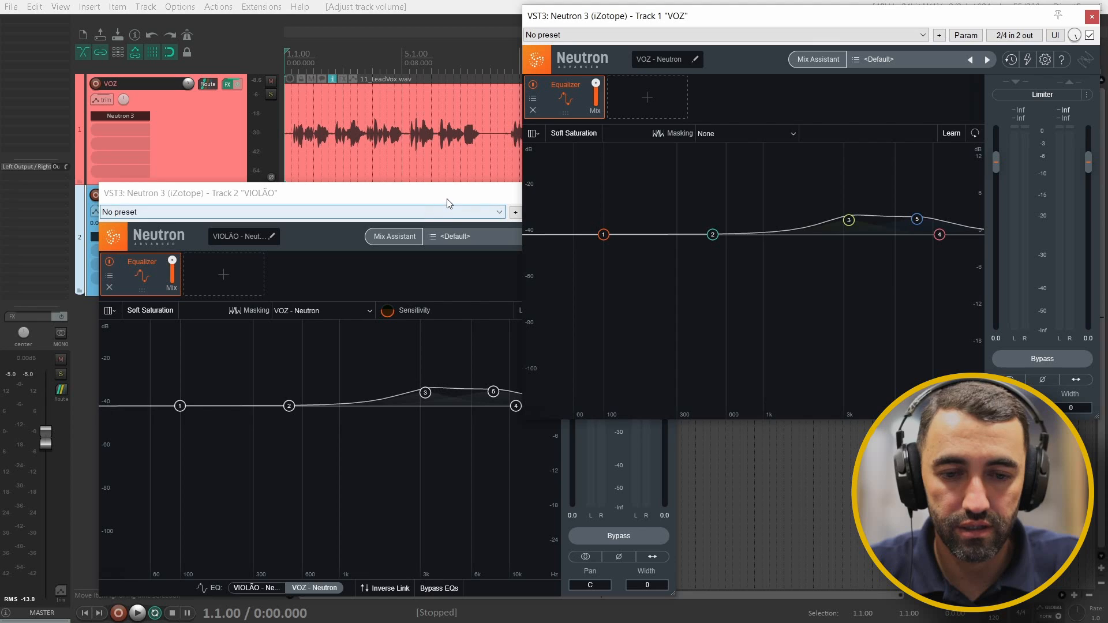
left_click(248, 588)
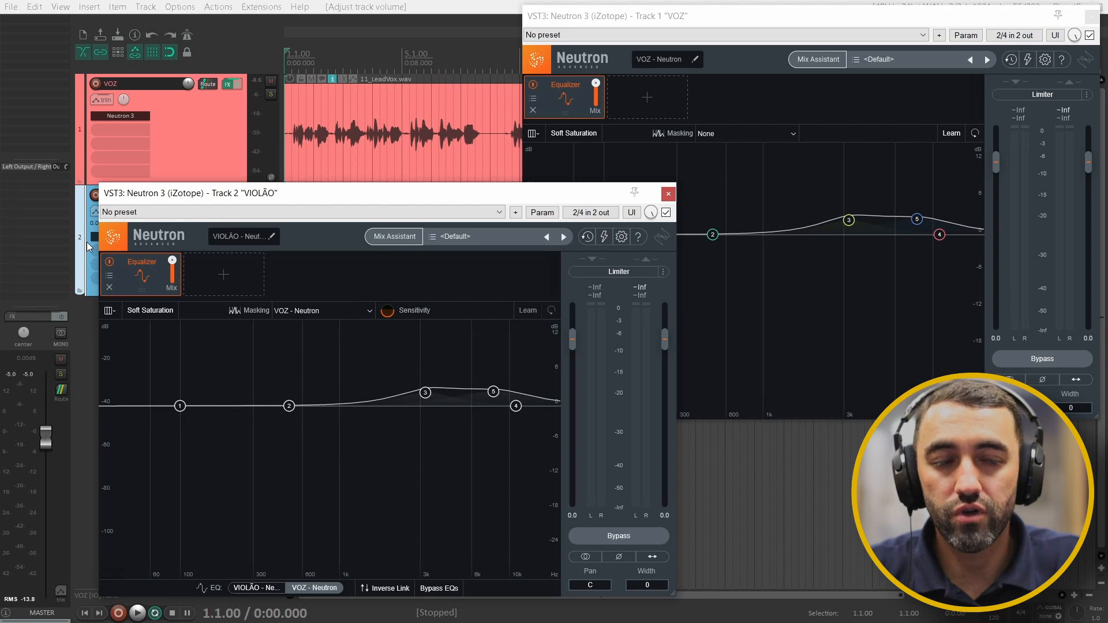
left_click(721, 26)
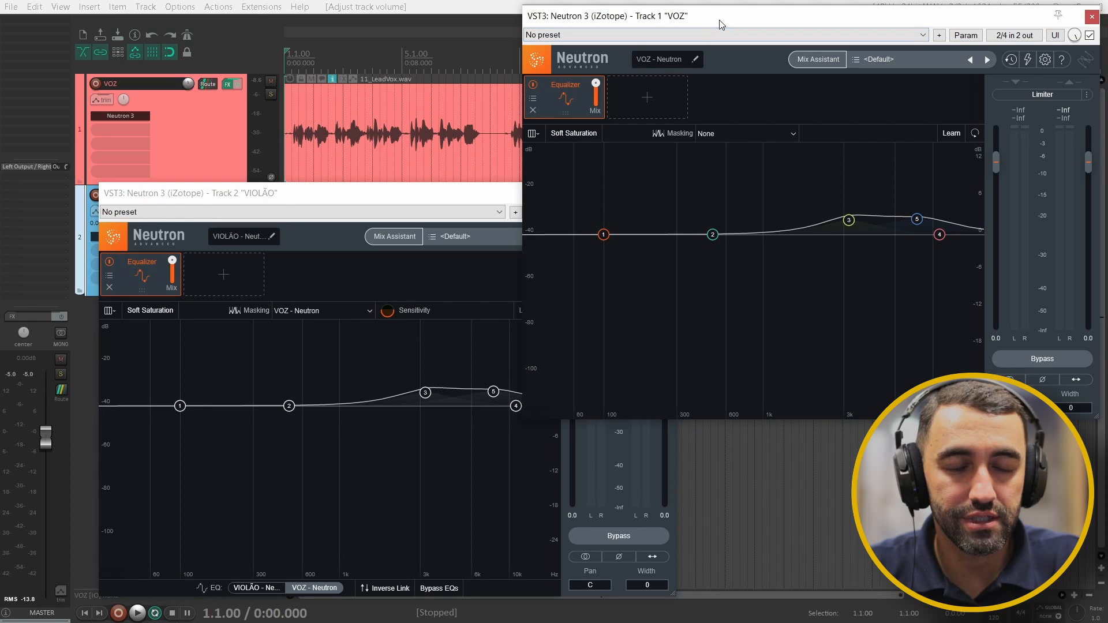
left_click(494, 196)
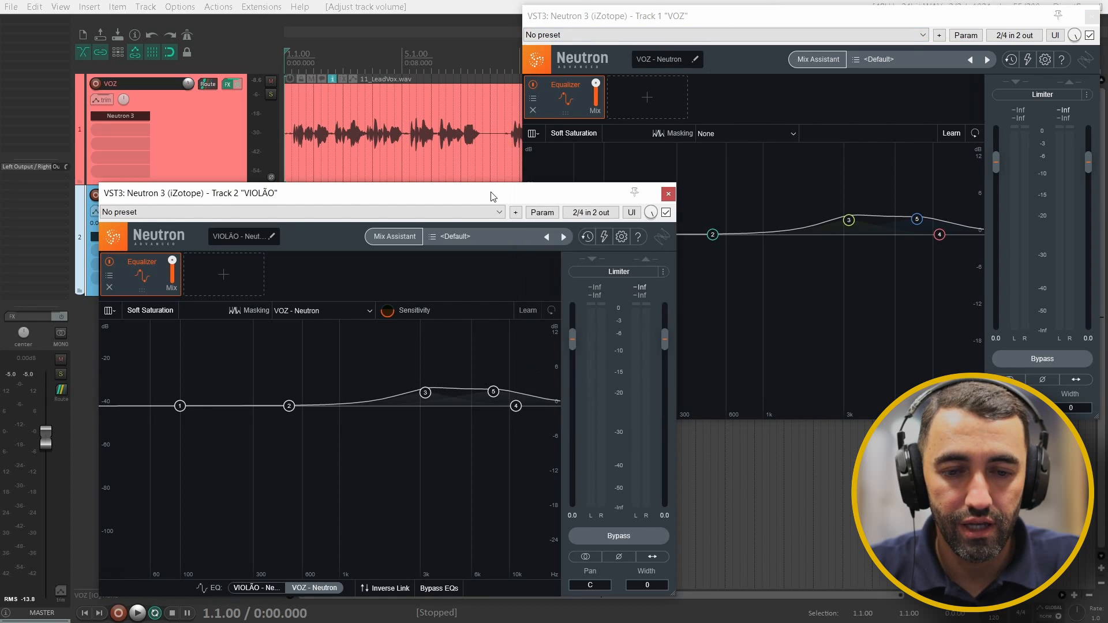
left_click(441, 589)
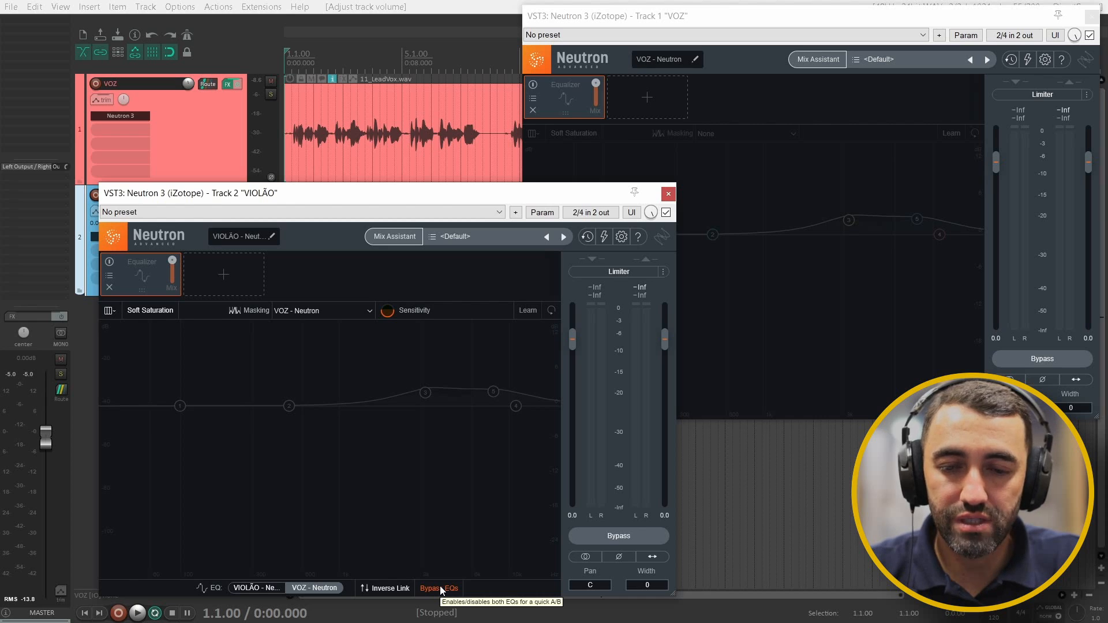
left_click(441, 589)
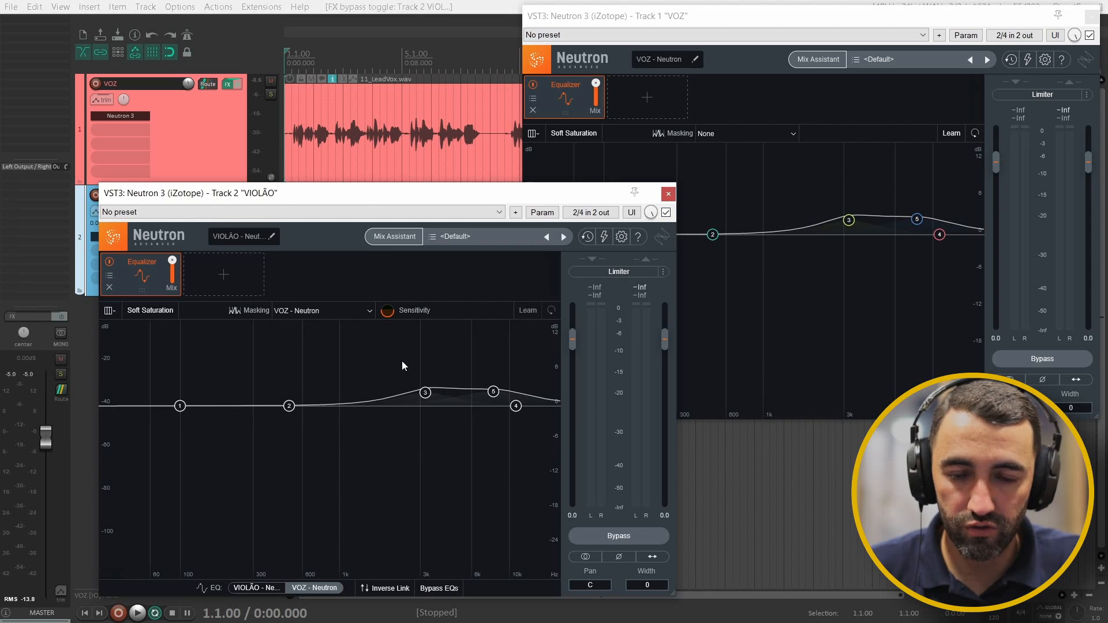
Play the song with the VIOLÃO equalizer view selected and compare the mix twice with both EQs bypassed and active
key("space")
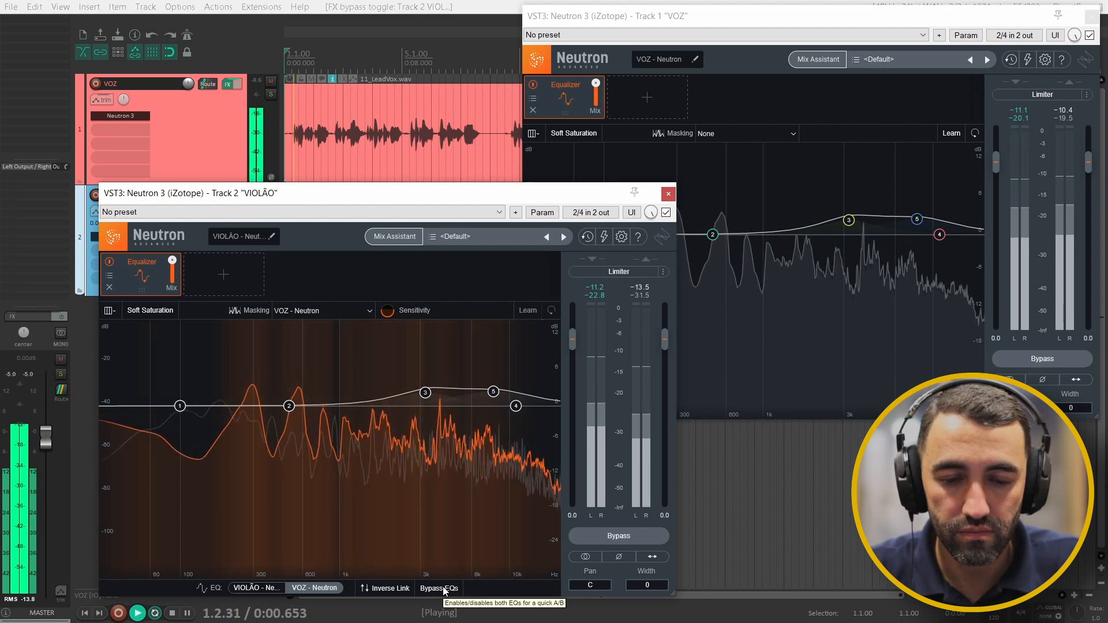
left_click(255, 588)
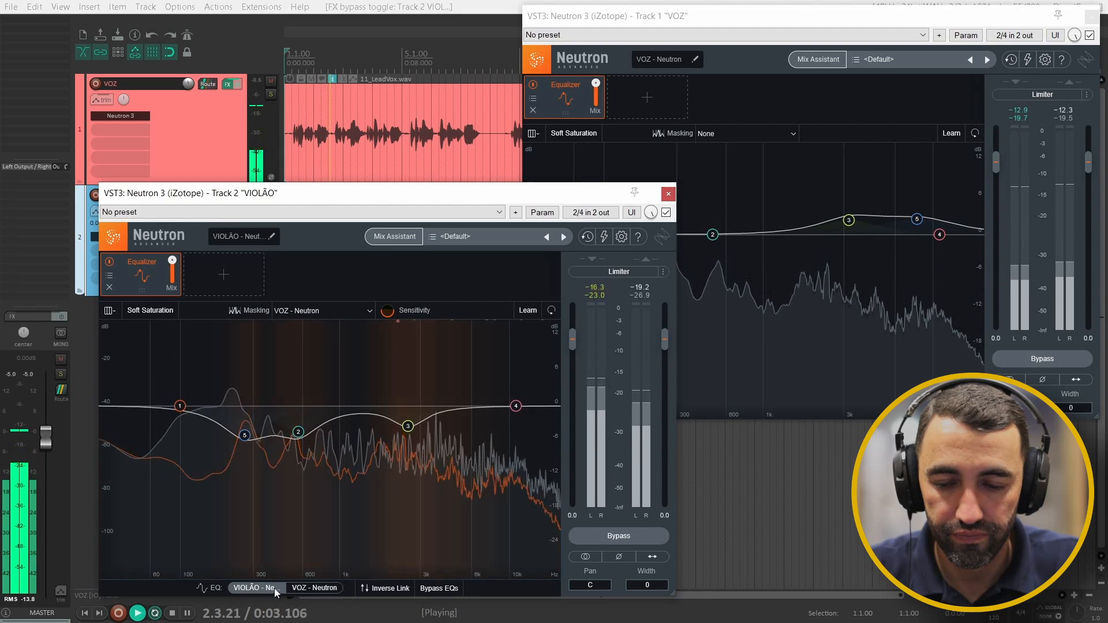
left_click(441, 587)
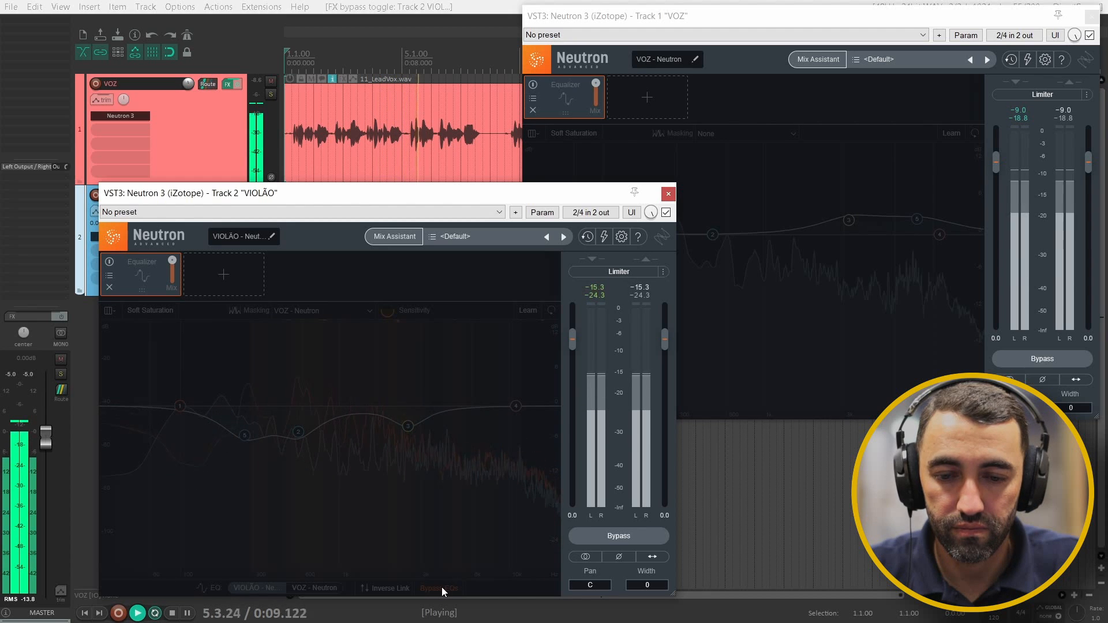
left_click(441, 587)
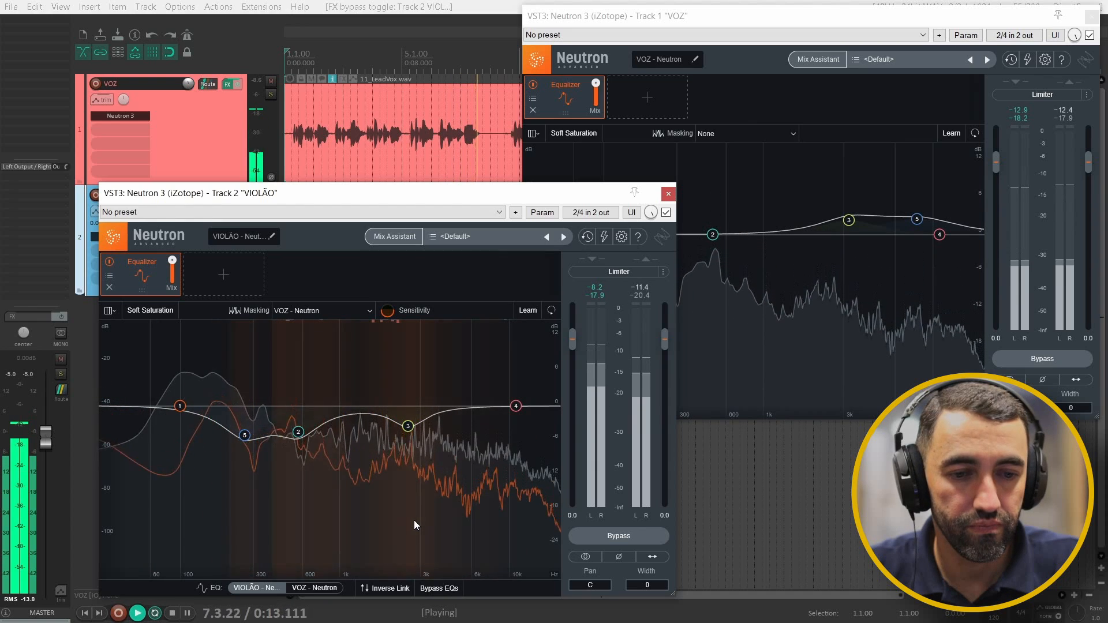
left_click(439, 588)
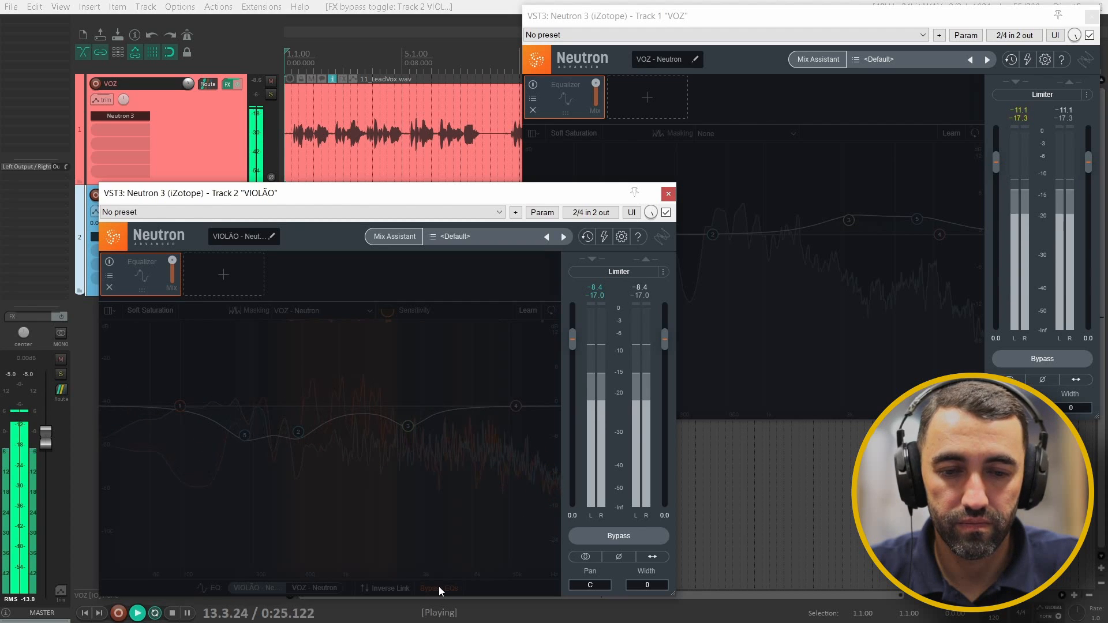
left_click(438, 588)
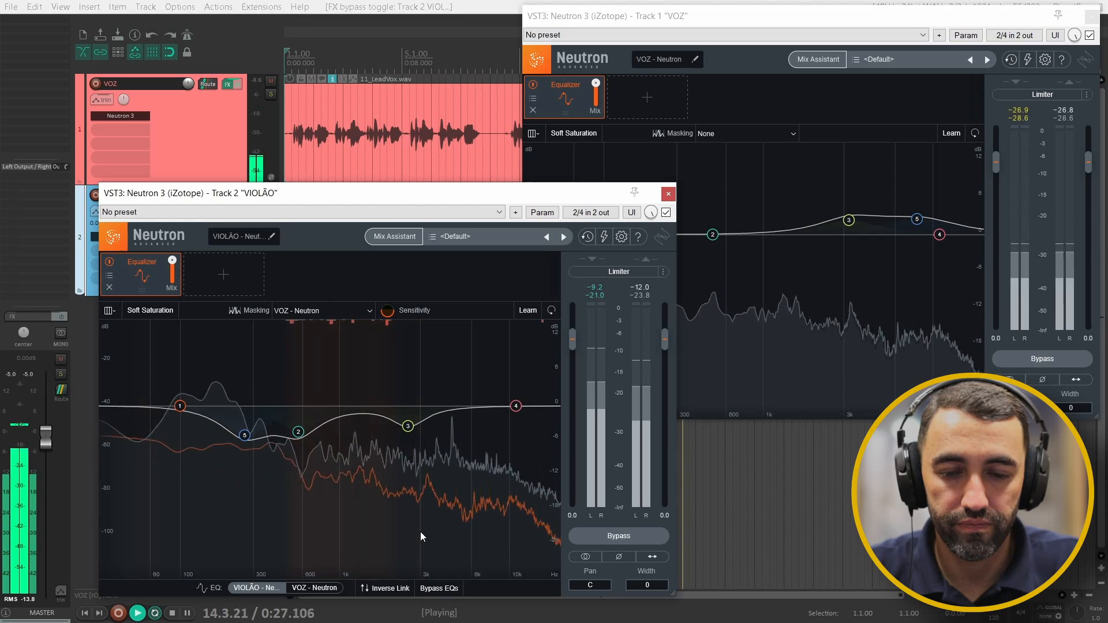
Change VOZ equalizer band 1 to a Flat Highpass at 104 Hz with a 24 dB/oct slope, and compare the mix with both EQs bypassed and active
left_click(581, 151)
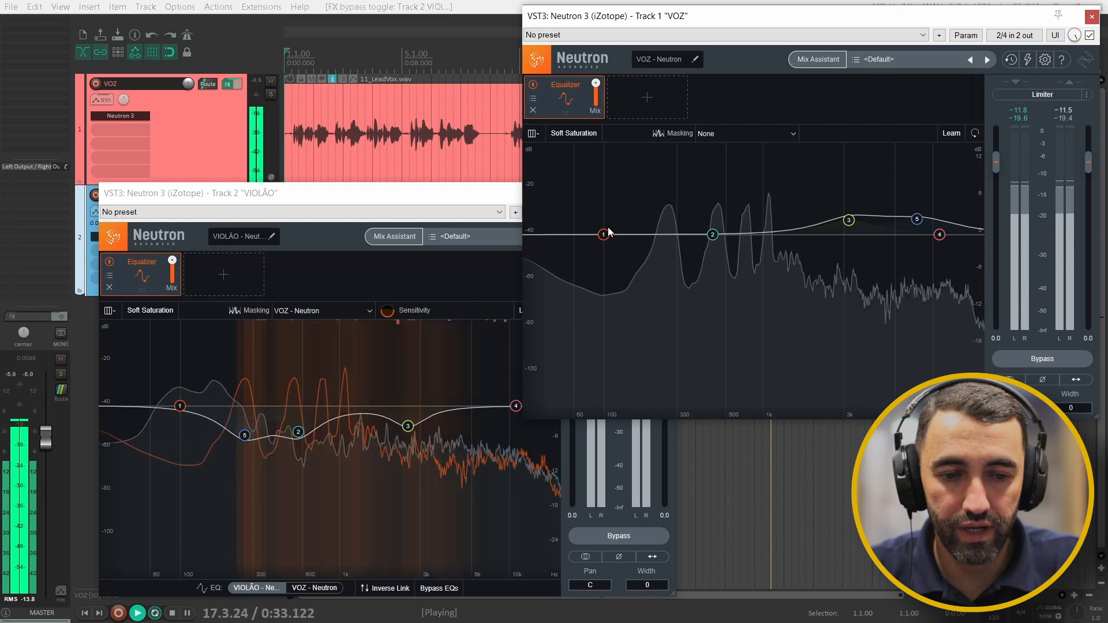
left_click(604, 234)
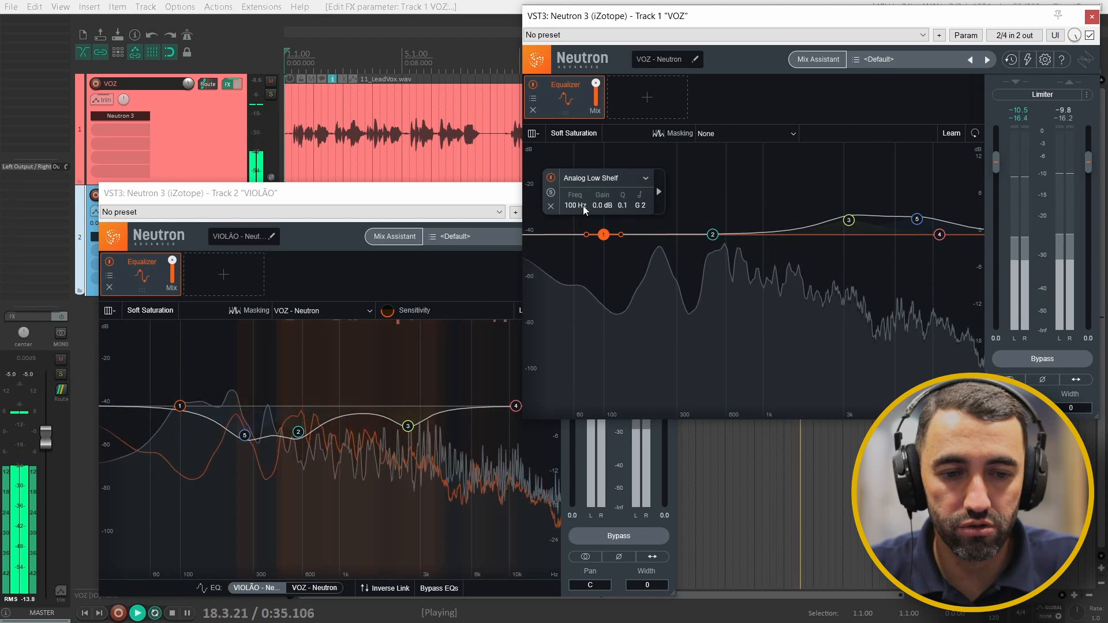
left_click(635, 177)
mouse_move(603, 250)
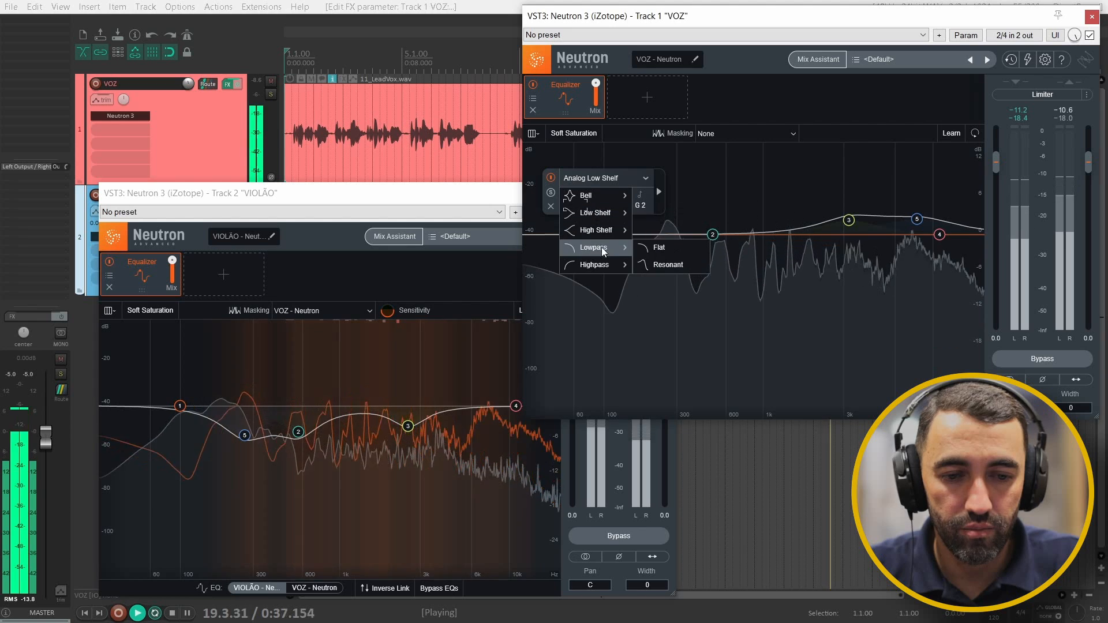
left_click(646, 262)
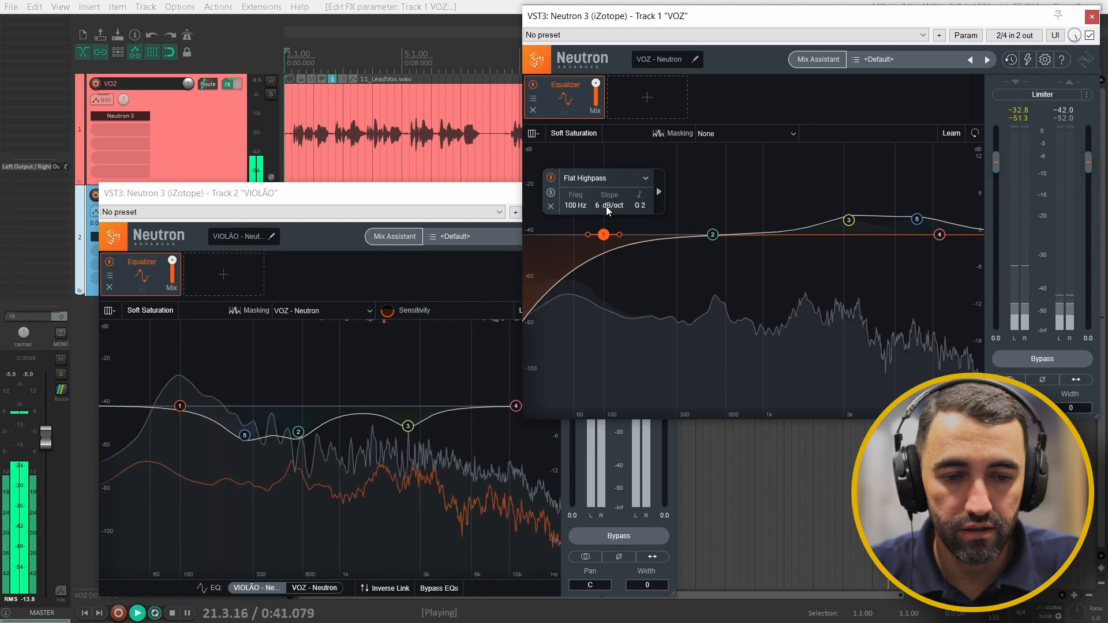
scroll(606, 206, "up", 3)
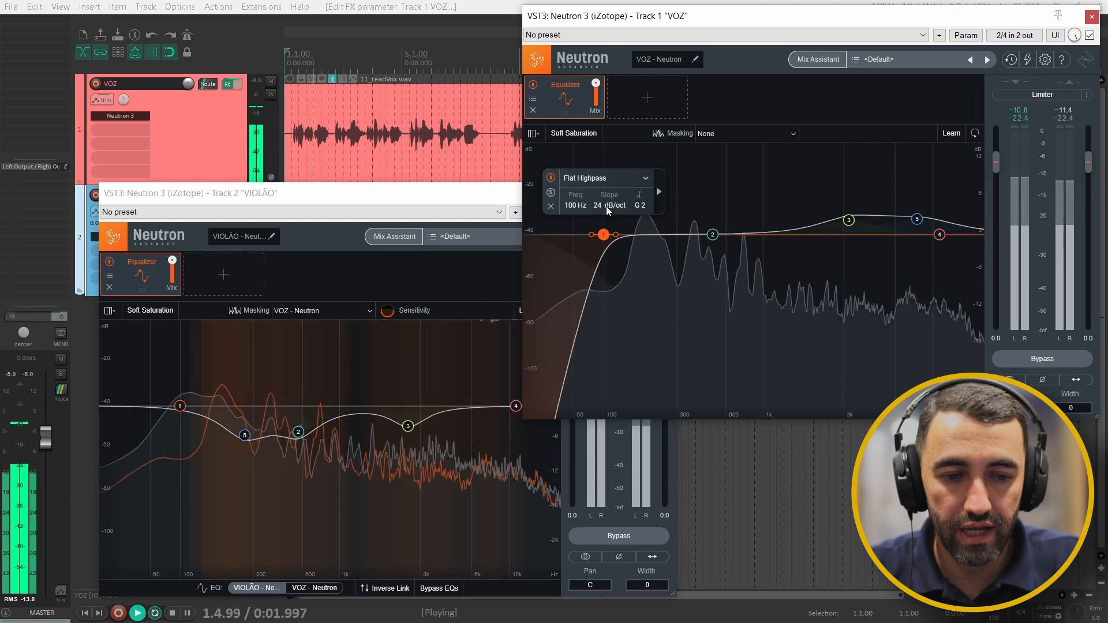
left_click_drag(604, 234, 606, 236)
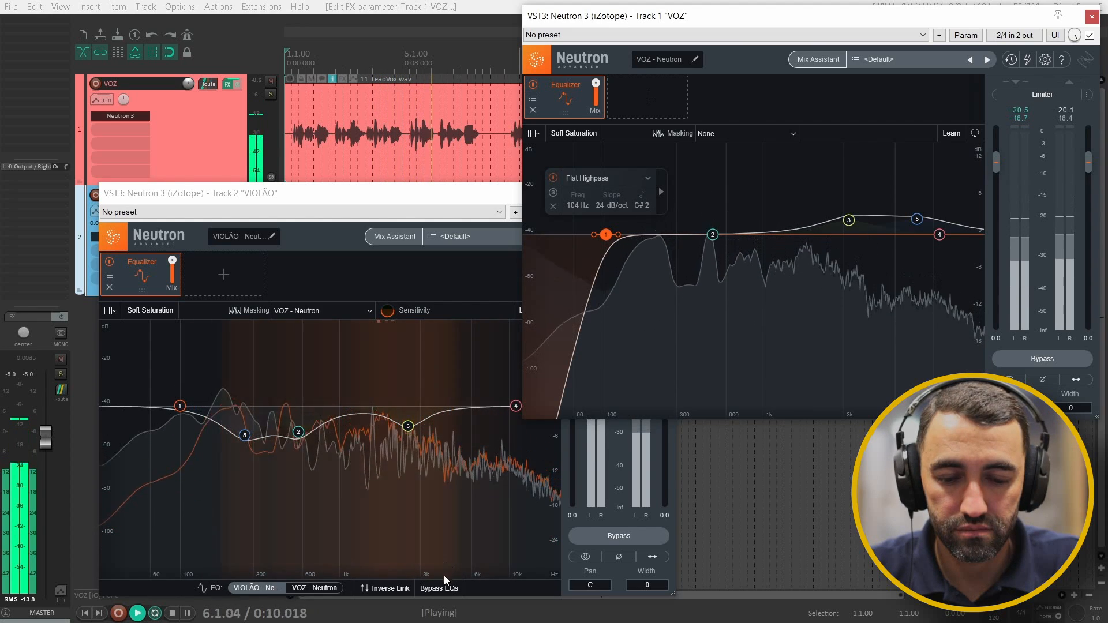
left_click(450, 590)
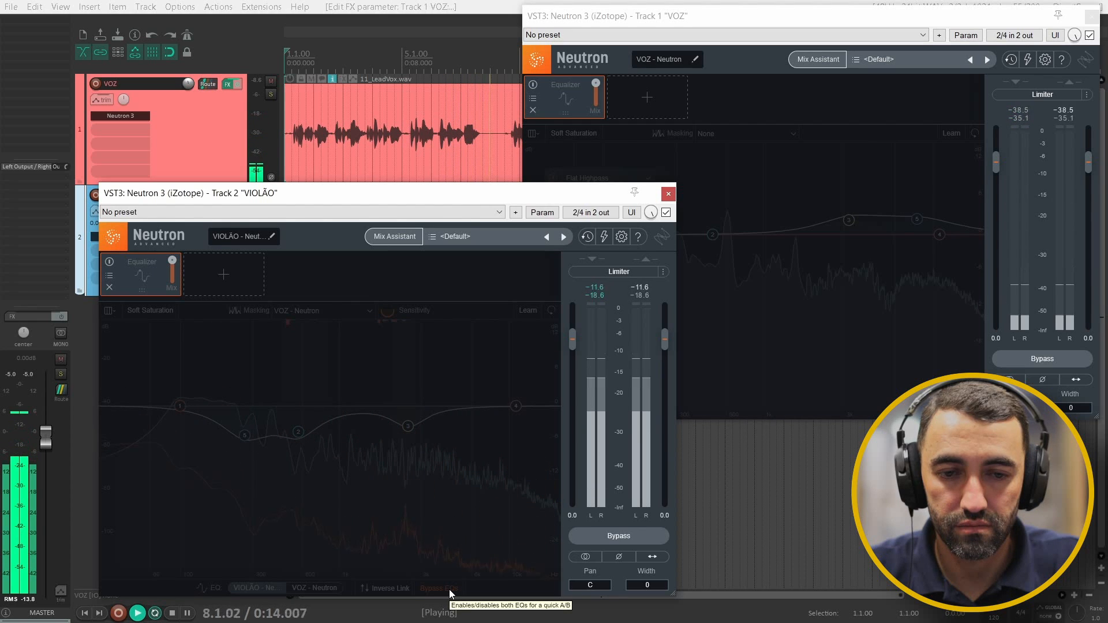
left_click(449, 590)
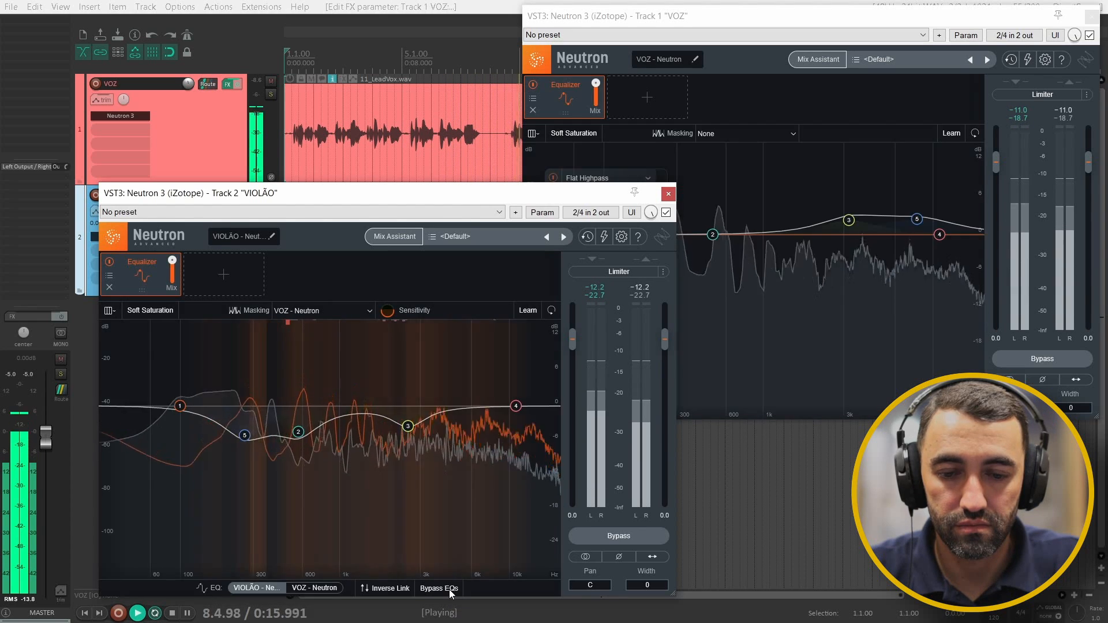